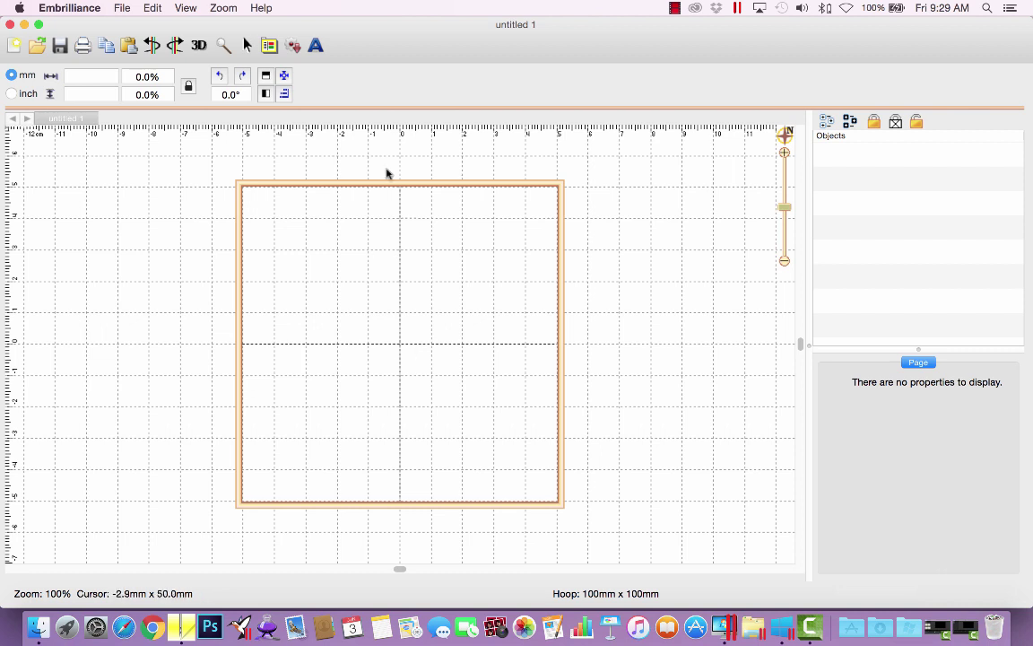
Add an ABC lettering design set in the I2SStackedSans 3_0in font.
click(316, 46)
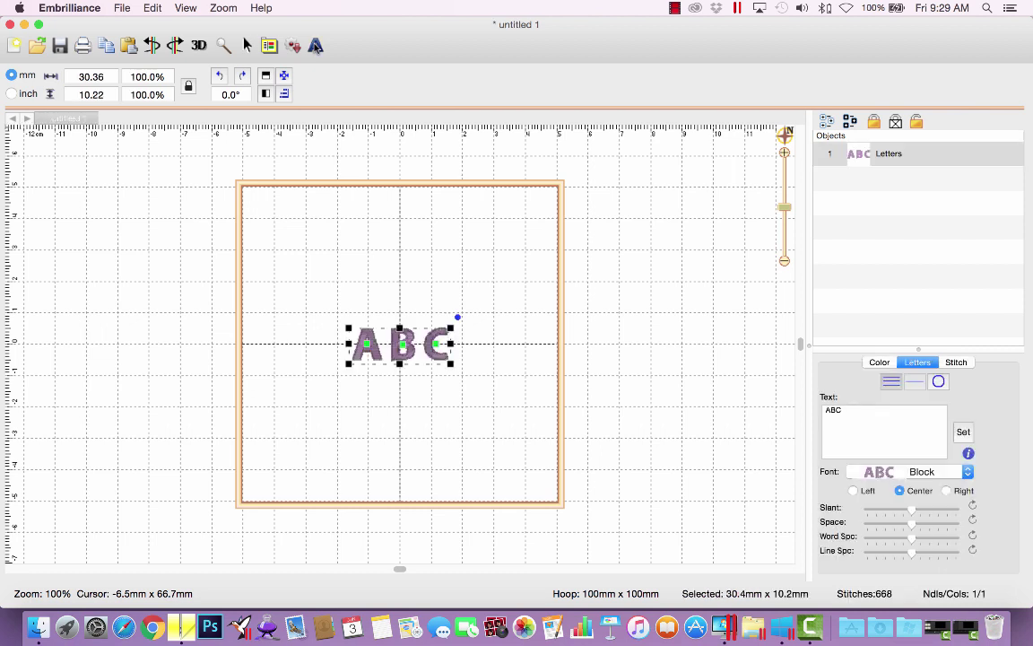
click(918, 477)
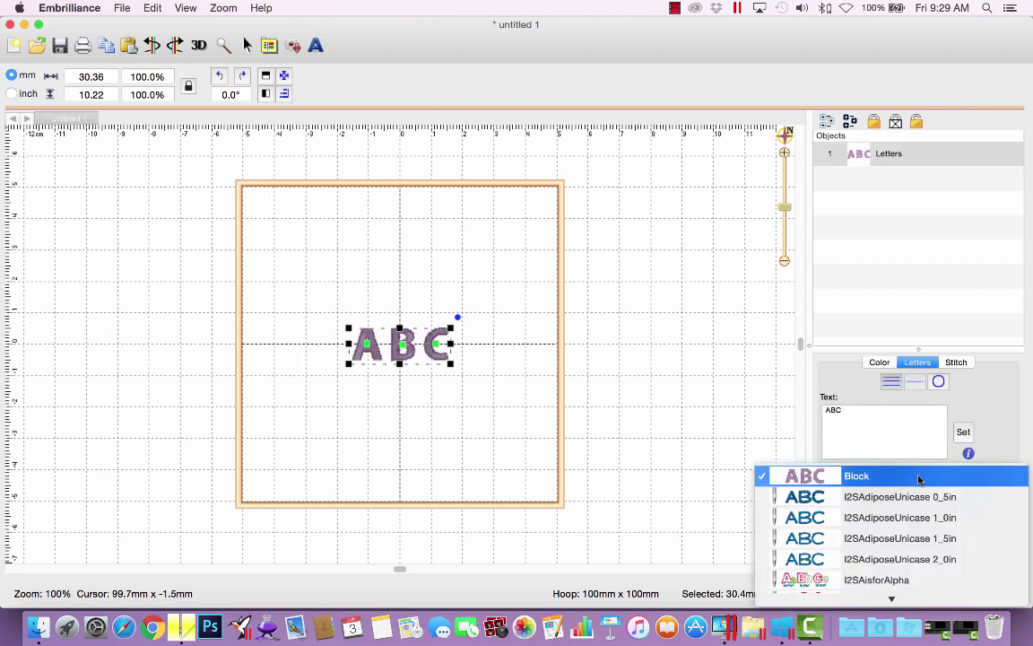
key(Down)
key(Down)
key(Down)
key(Down)
key(Down)
key(Down)
key(Down)
key(Down)
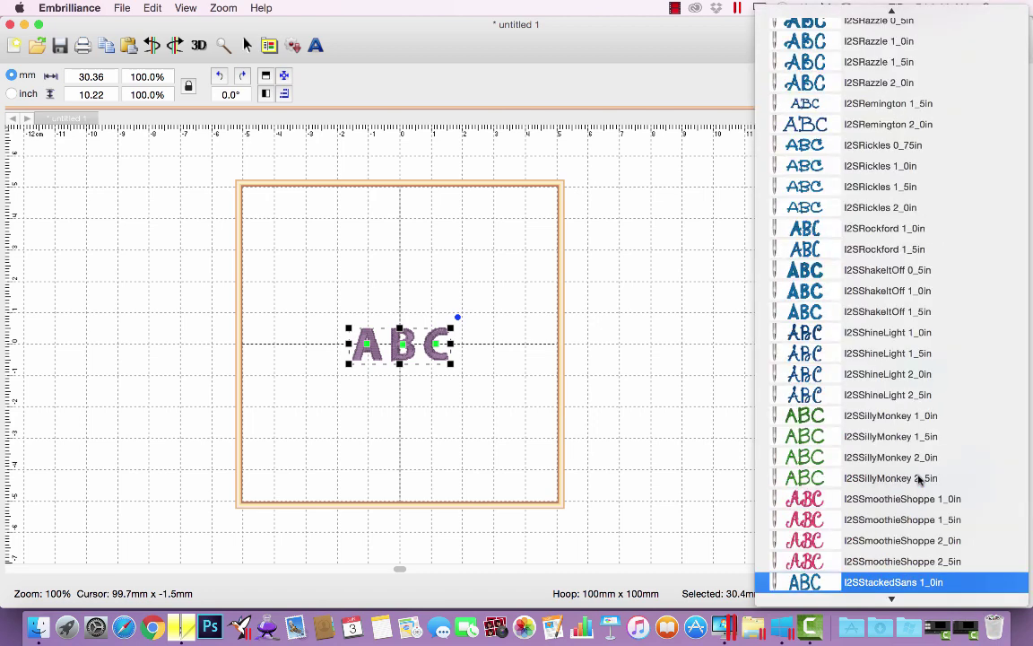
scroll(918, 480, down, 5)
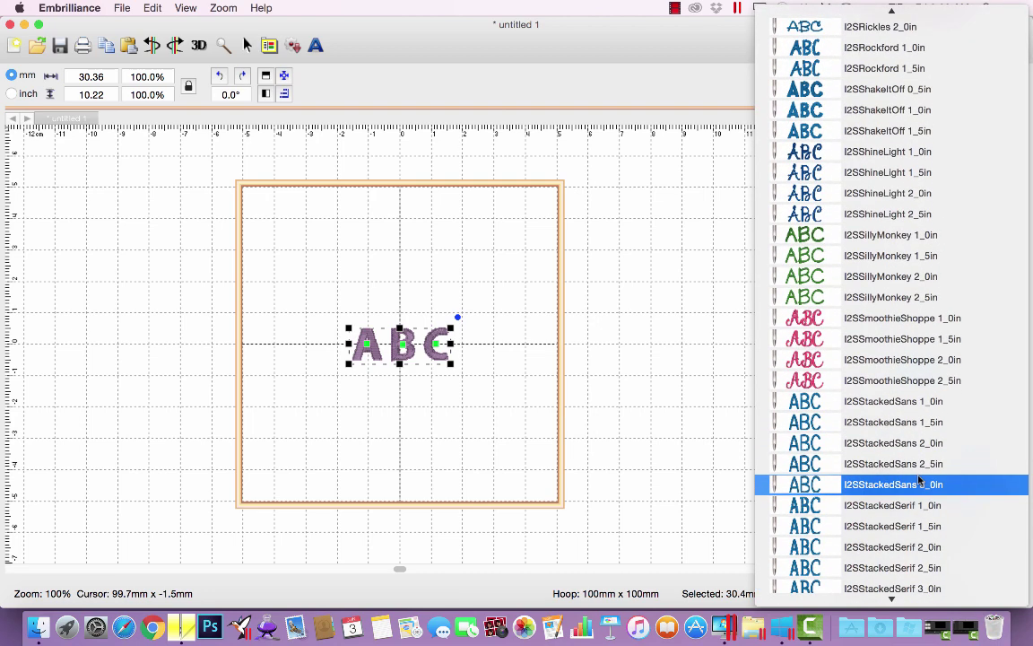
scroll(920, 481, down, 1)
click(912, 523)
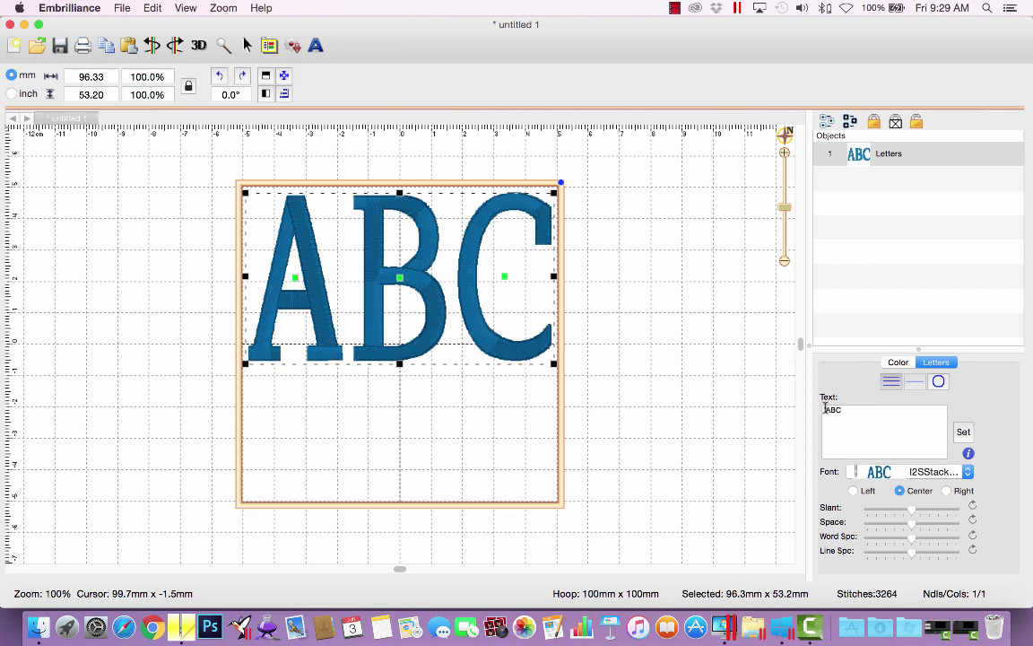
Centre the ABC lettering vertically in the hoop.
drag(824, 408, 845, 410)
click(852, 411)
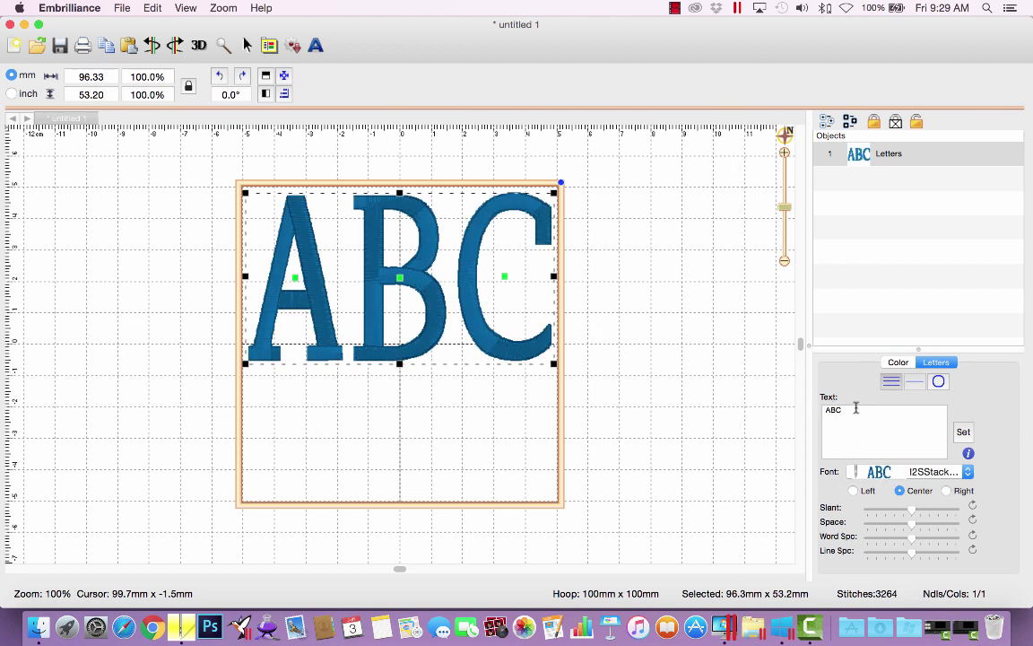
click(283, 75)
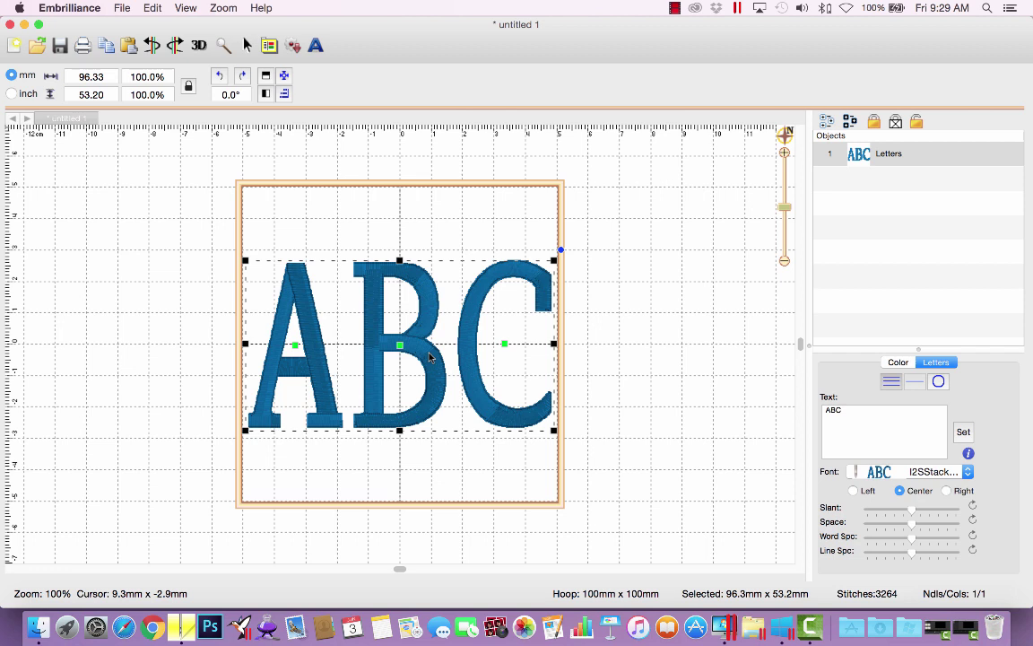
Change the lettering text from ABC to abC.
key(Tab)
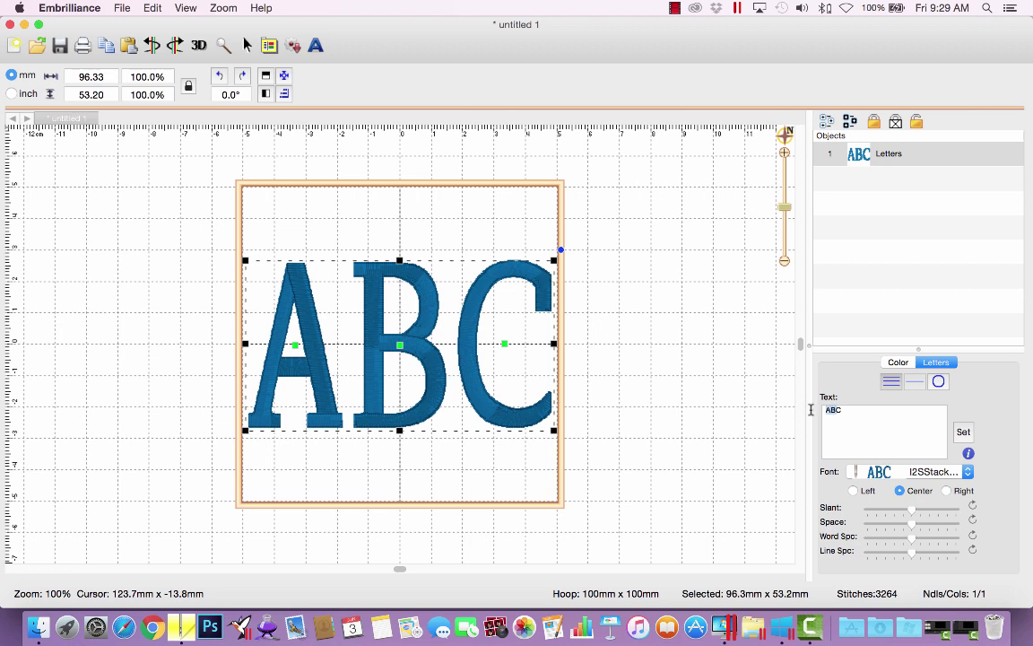
text(av)
key(BackSpace)
text(bC)
click(960, 434)
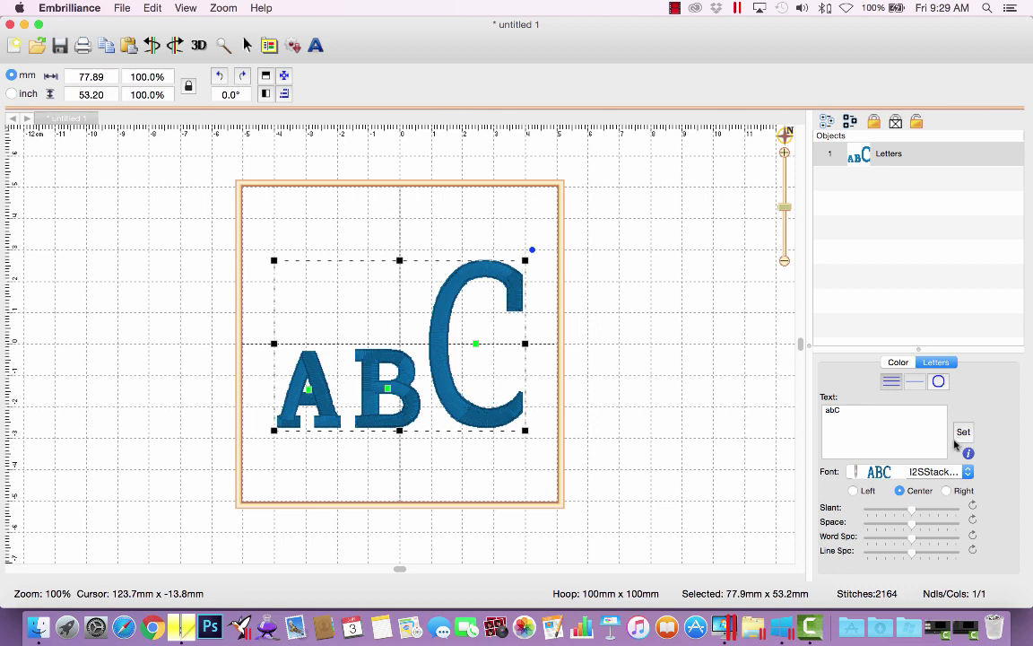
Move the small A above the B, beside the tall C.
click(310, 392)
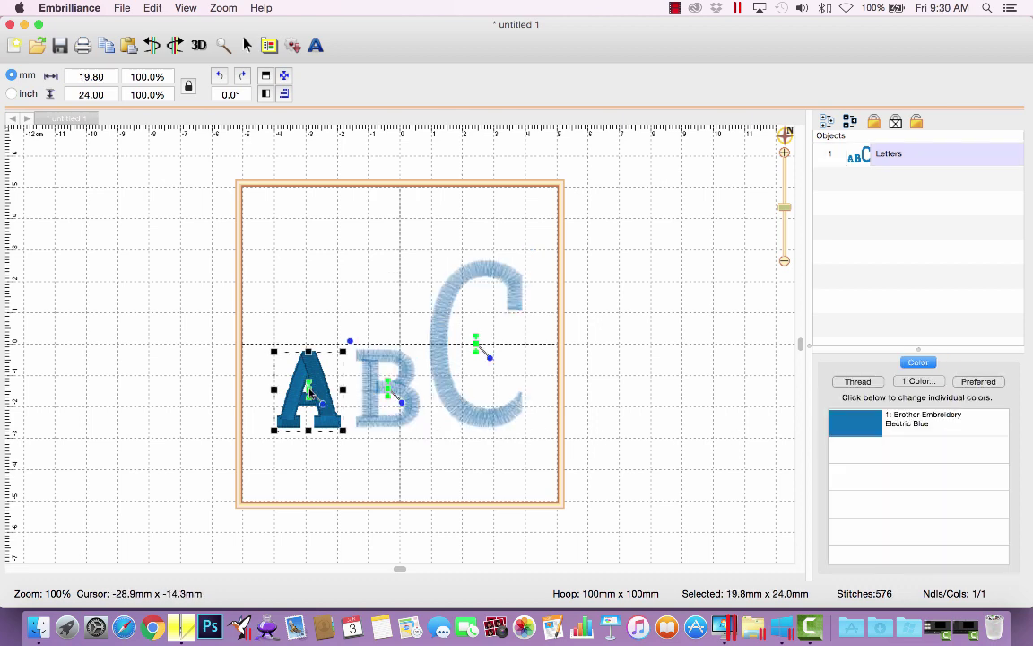
drag(310, 392, 388, 303)
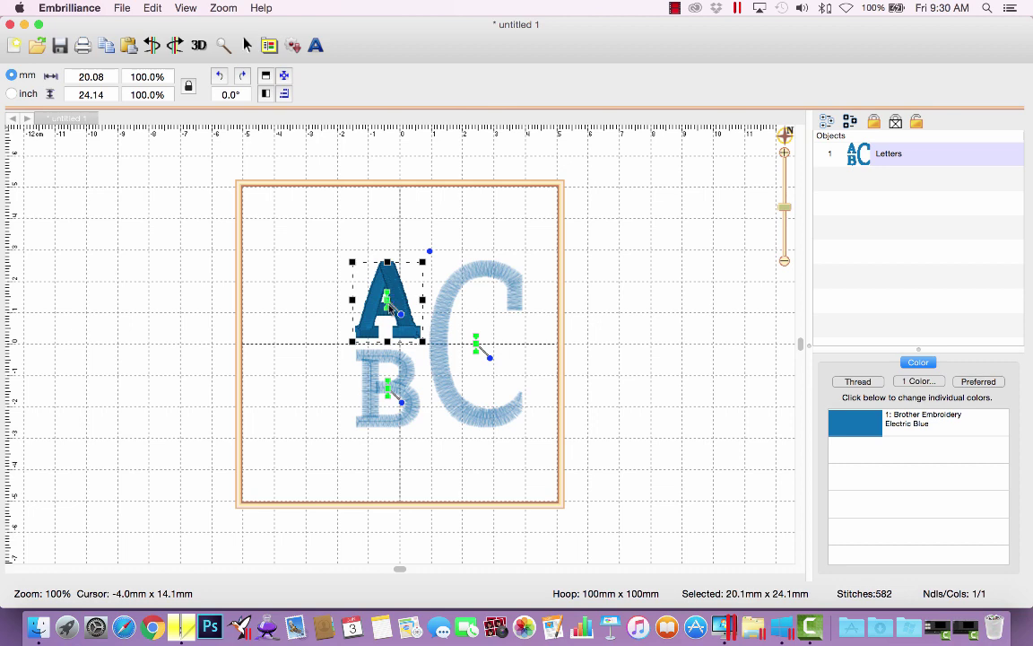
click(881, 156)
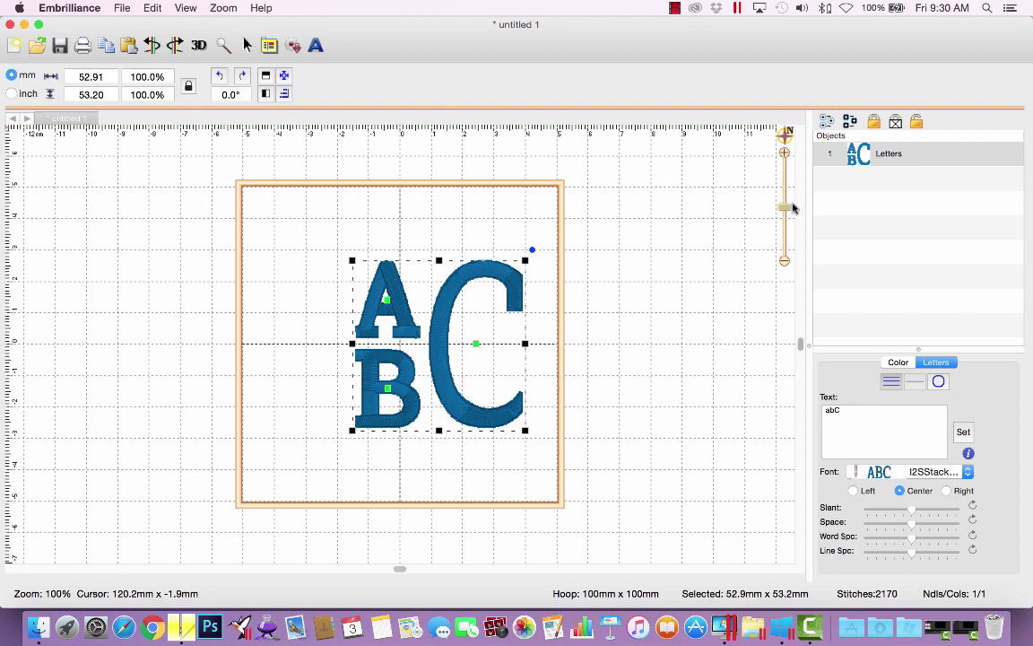
Select the whole abC lettering object and centre it horizontally in the hoop.
drag(784, 207, 784, 201)
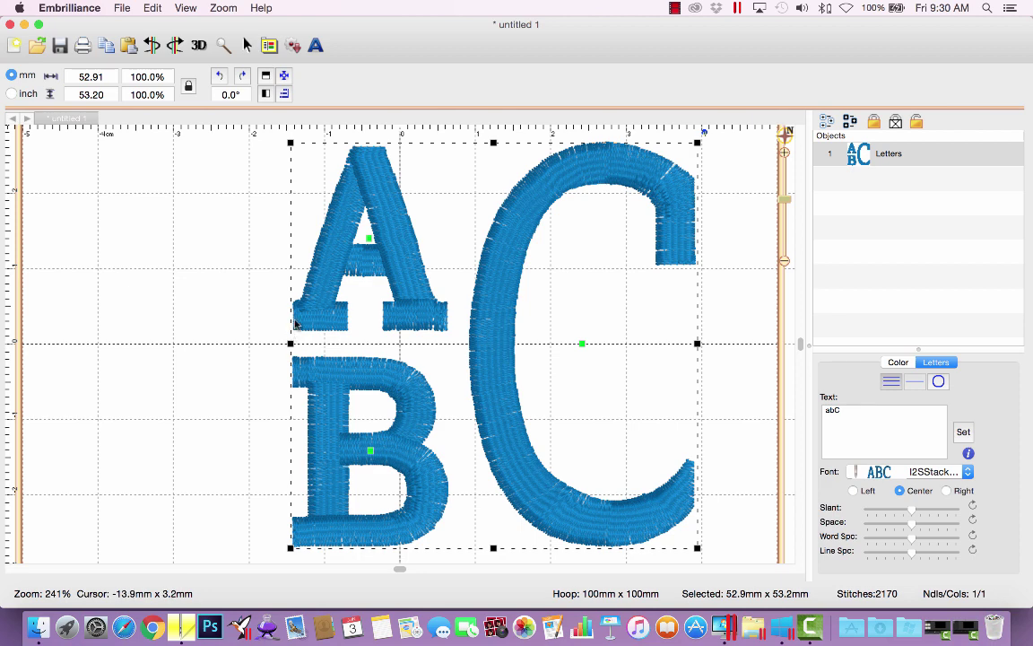
double_click(367, 238)
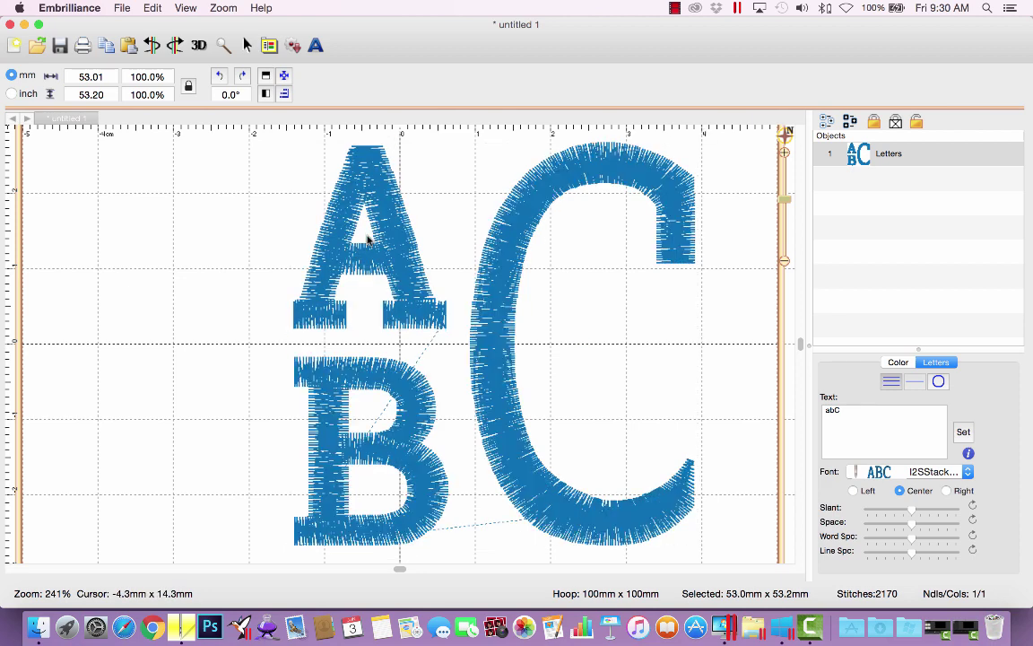
click(910, 158)
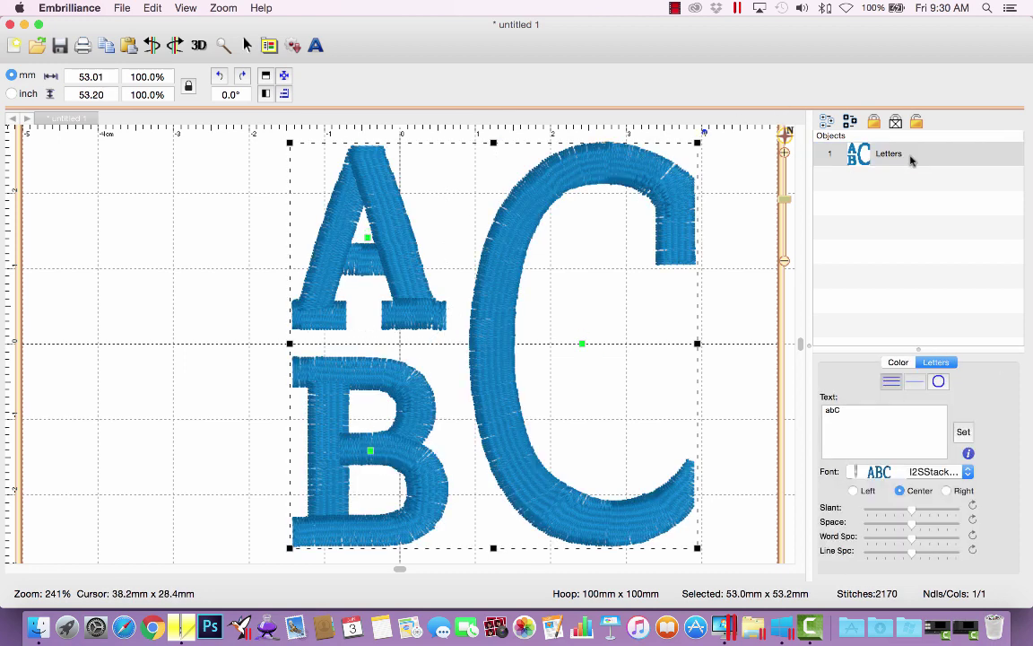
double_click(368, 238)
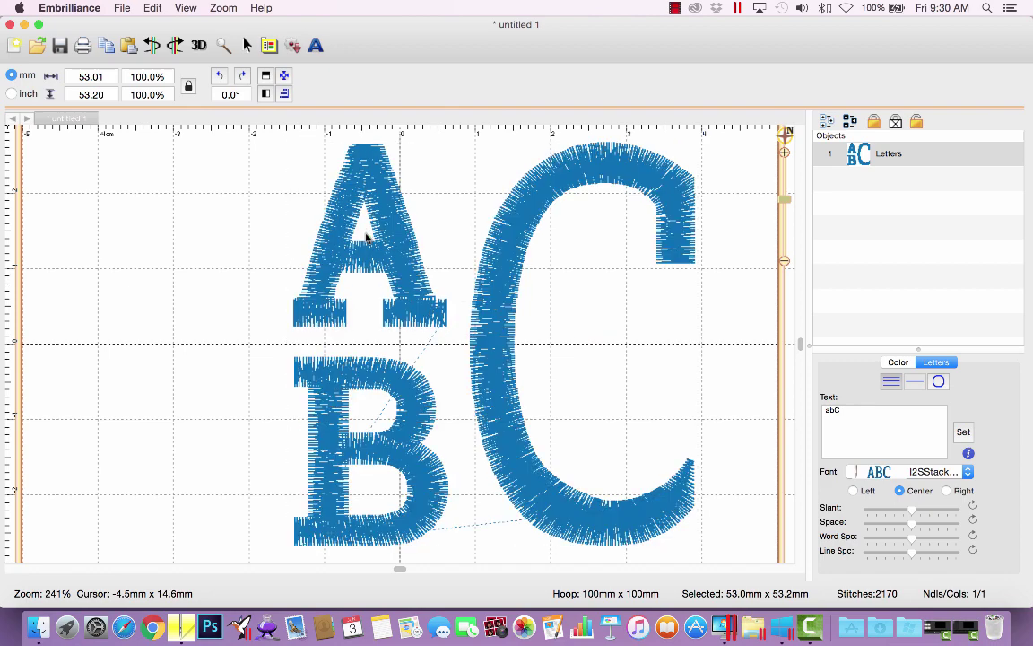
click(919, 159)
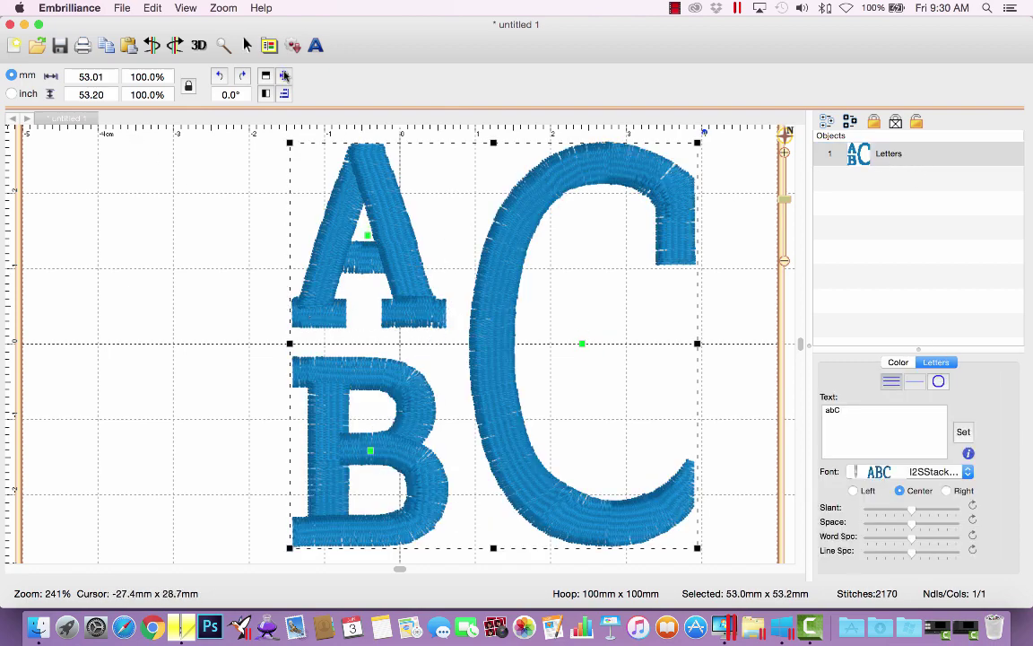
click(884, 154)
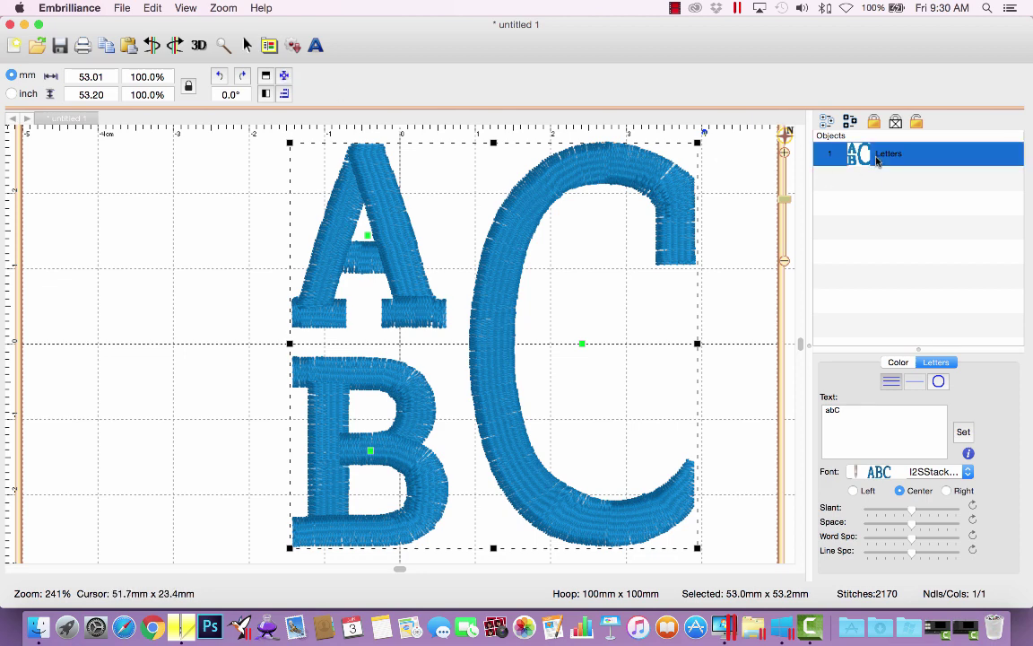
click(285, 78)
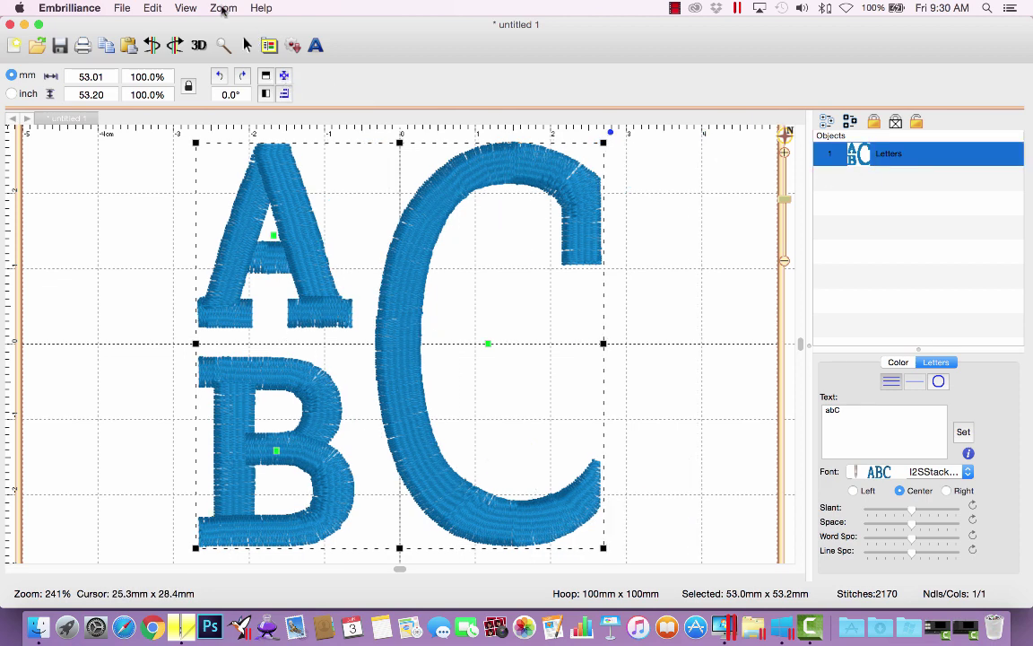
Set the zoom to 1:1 to show the whole hoop, with nothing selected.
click(223, 8)
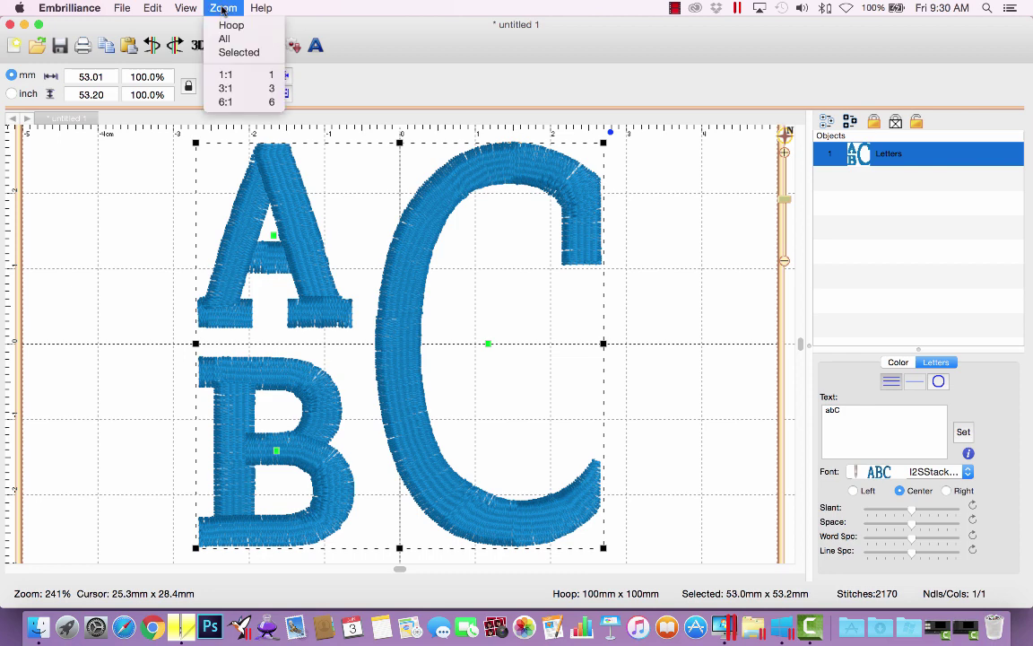
click(225, 74)
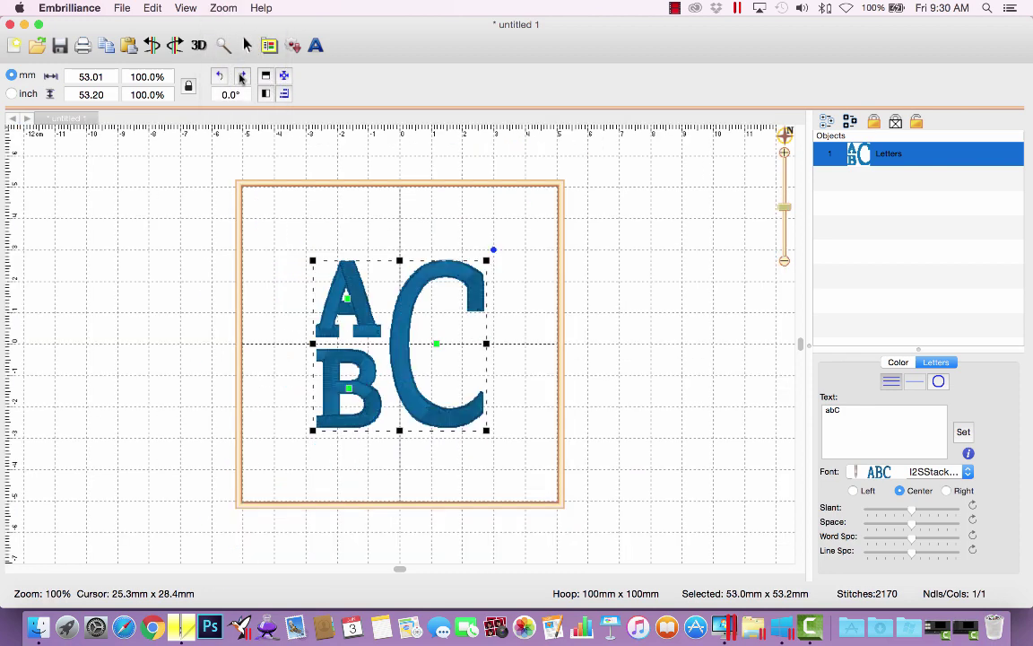
click(717, 400)
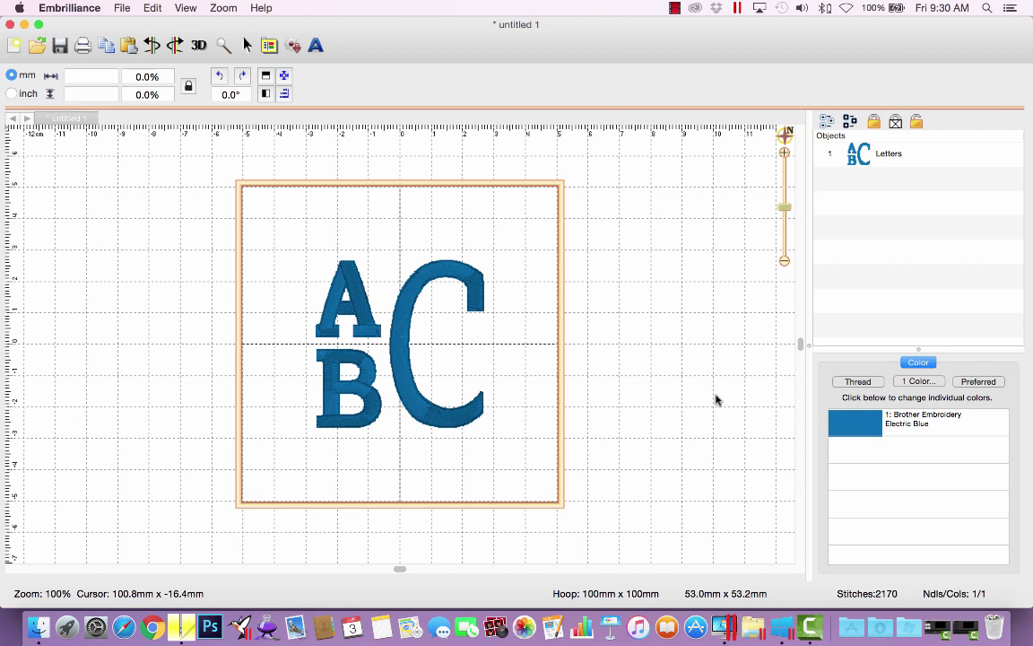
Replace the lettering text with dvT.
click(855, 154)
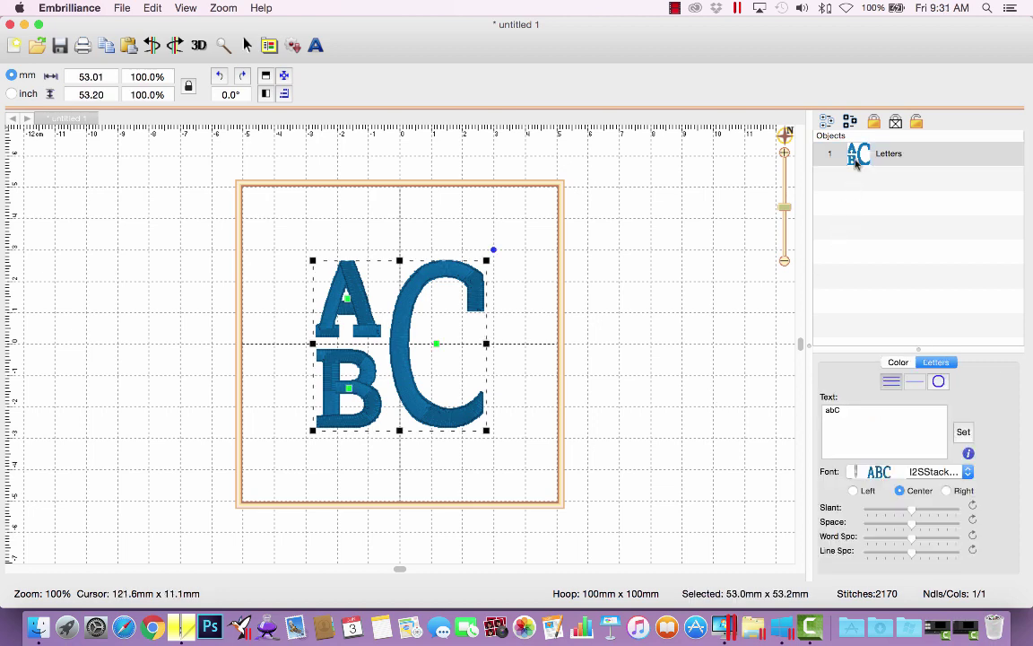
drag(843, 410, 797, 408)
text(dvT)
click(963, 434)
Stack the small D above the small V, beside the tall T.
drag(504, 334, 473, 416)
click(473, 416)
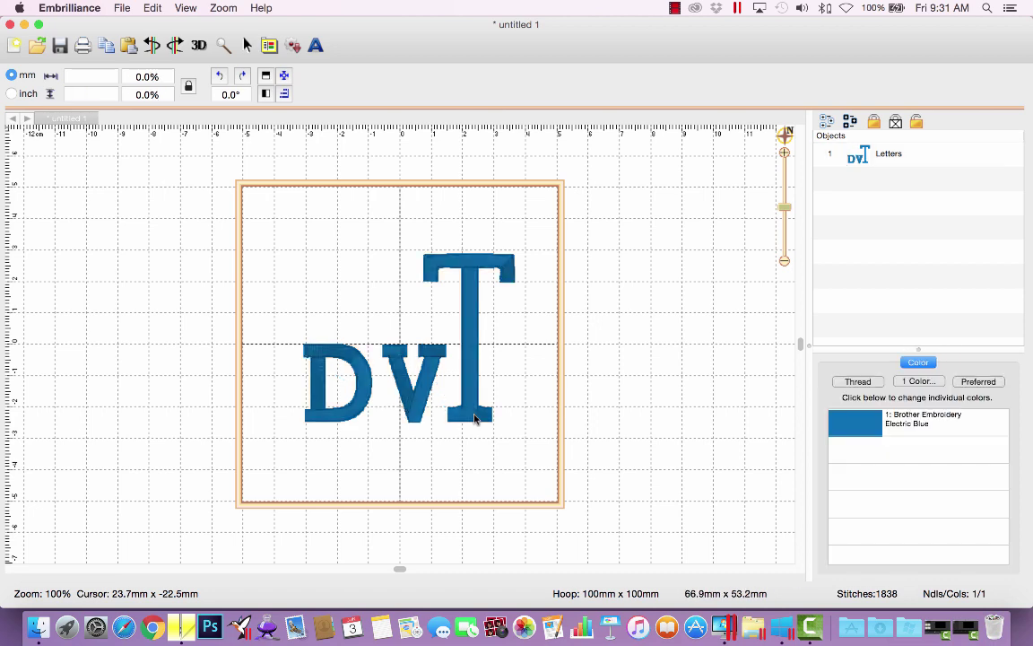
click(334, 368)
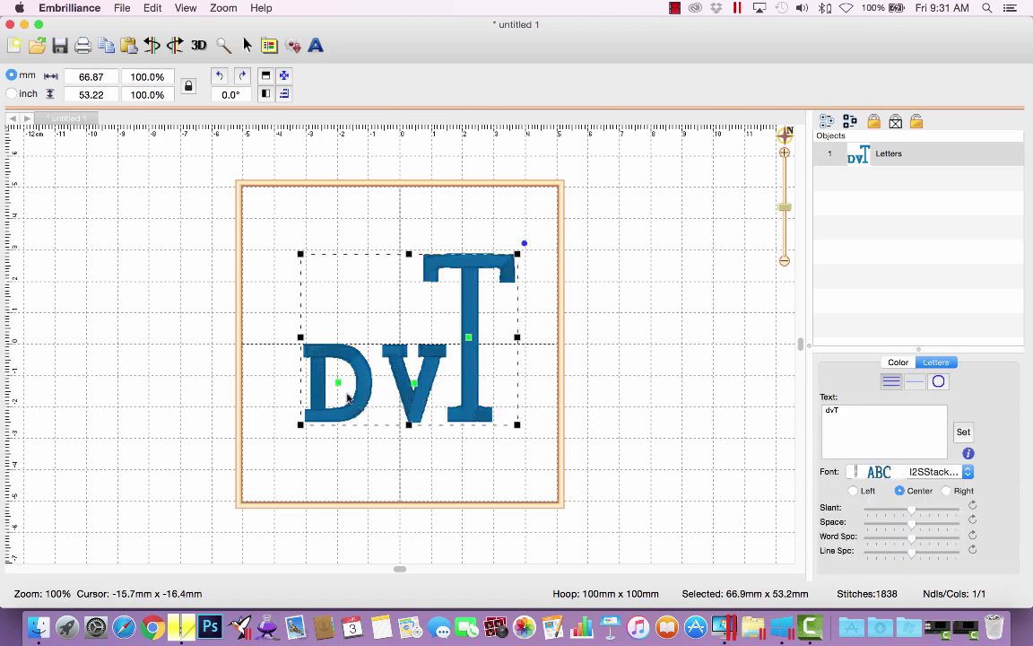
drag(338, 386, 376, 300)
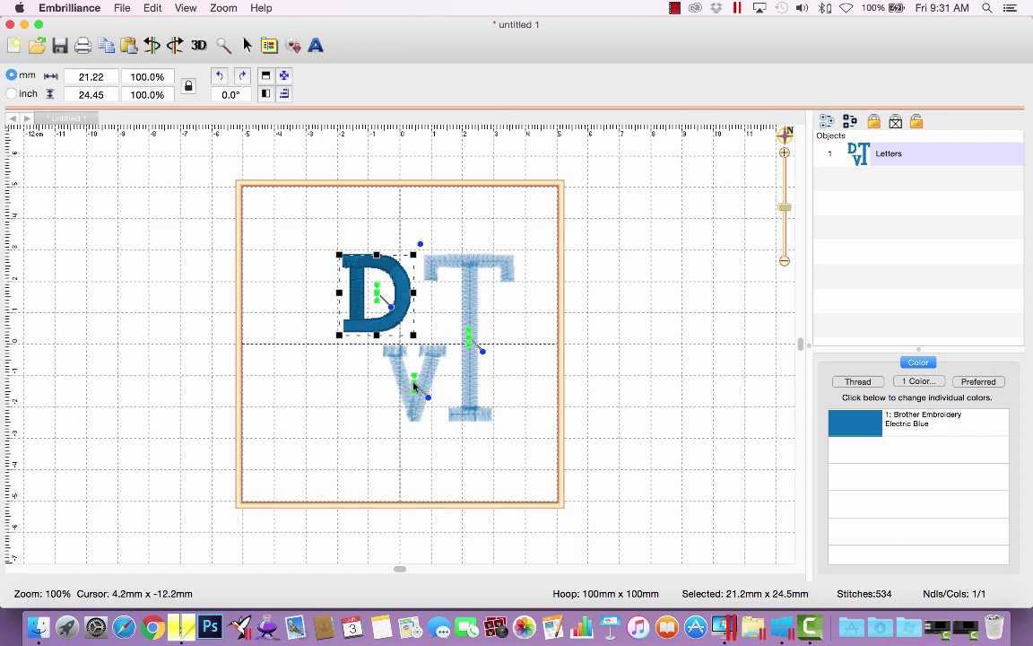
drag(416, 392, 375, 385)
Fine-tune the V's position beneath the D.
click(654, 399)
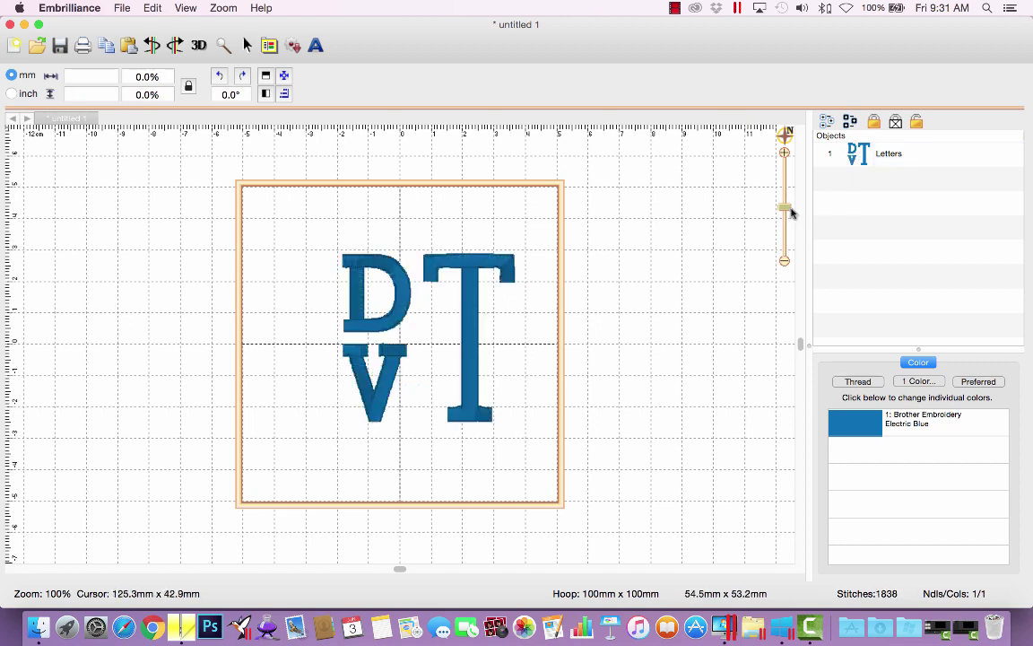
drag(790, 212, 786, 203)
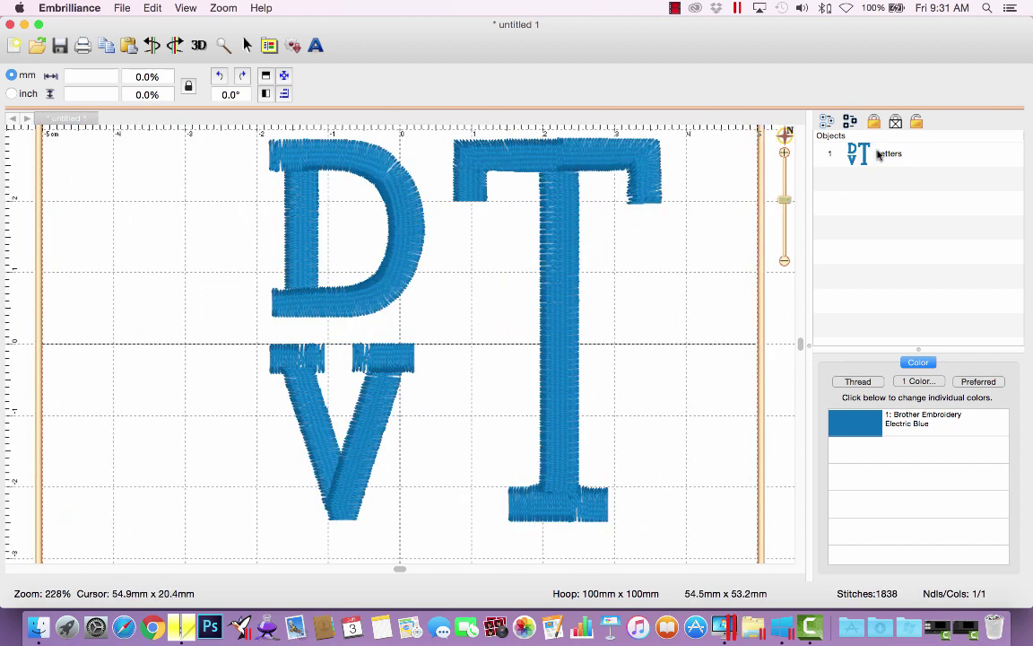
click(878, 154)
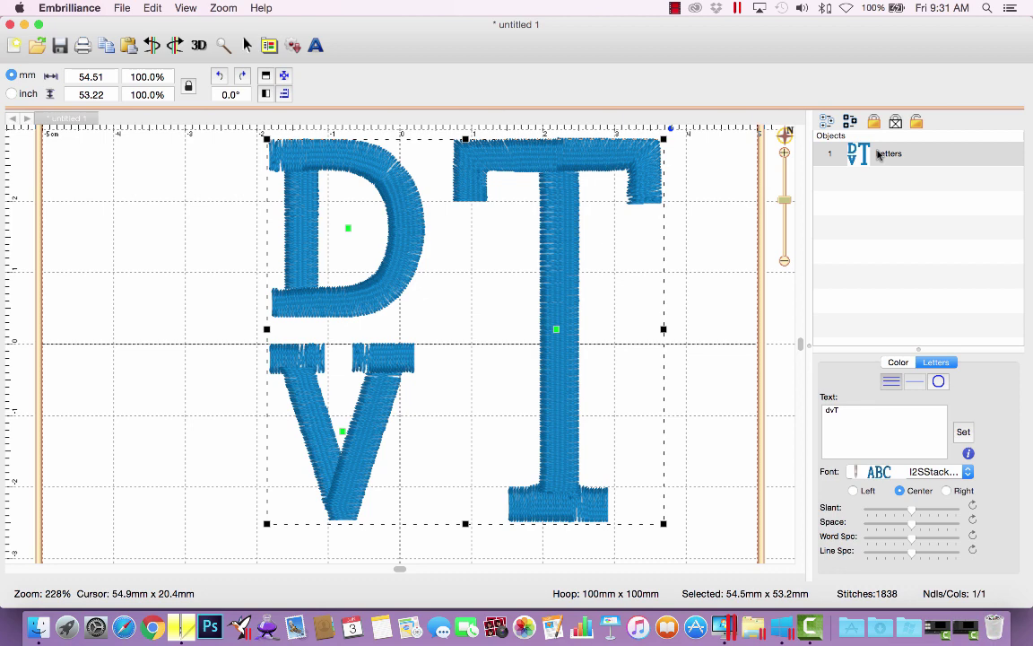
click(341, 434)
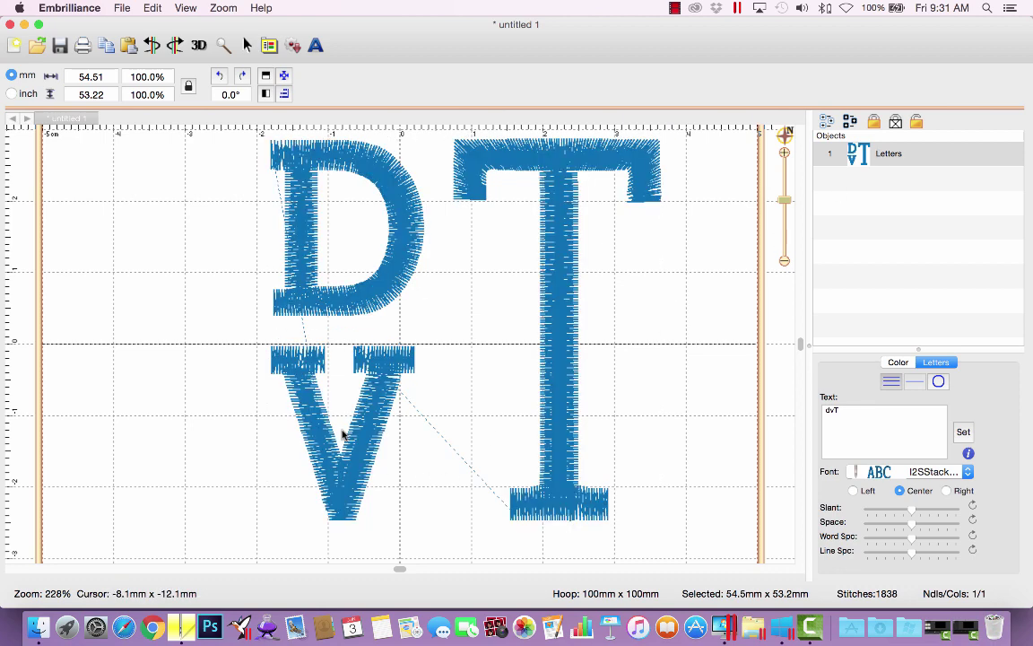
drag(342, 434, 341, 435)
click(341, 434)
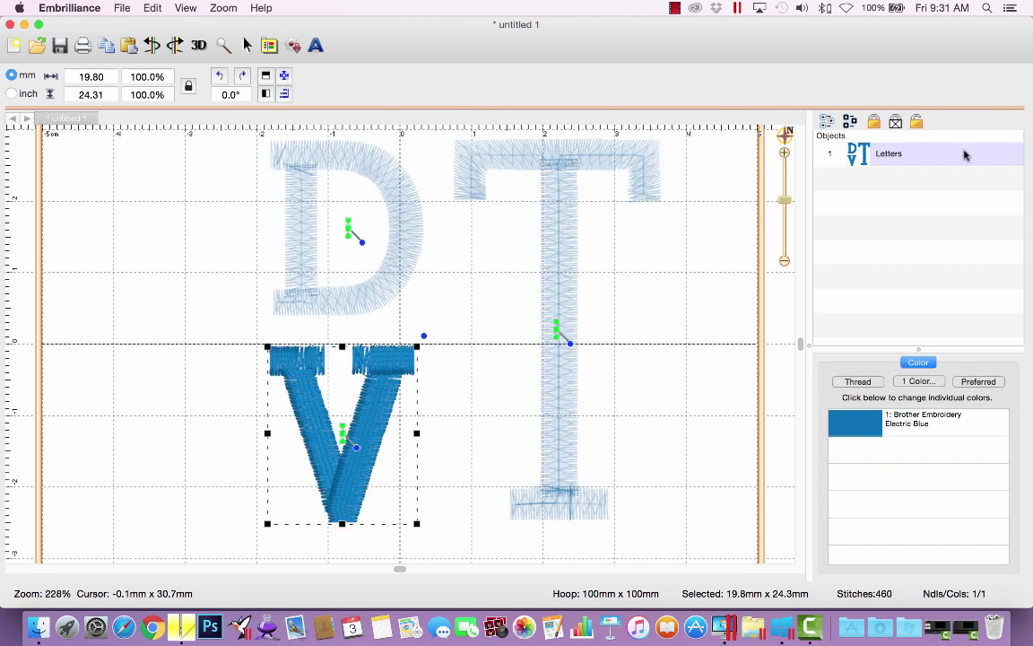
Centre the whole dvT monogram in the hoop and view it at 1:1.
click(859, 149)
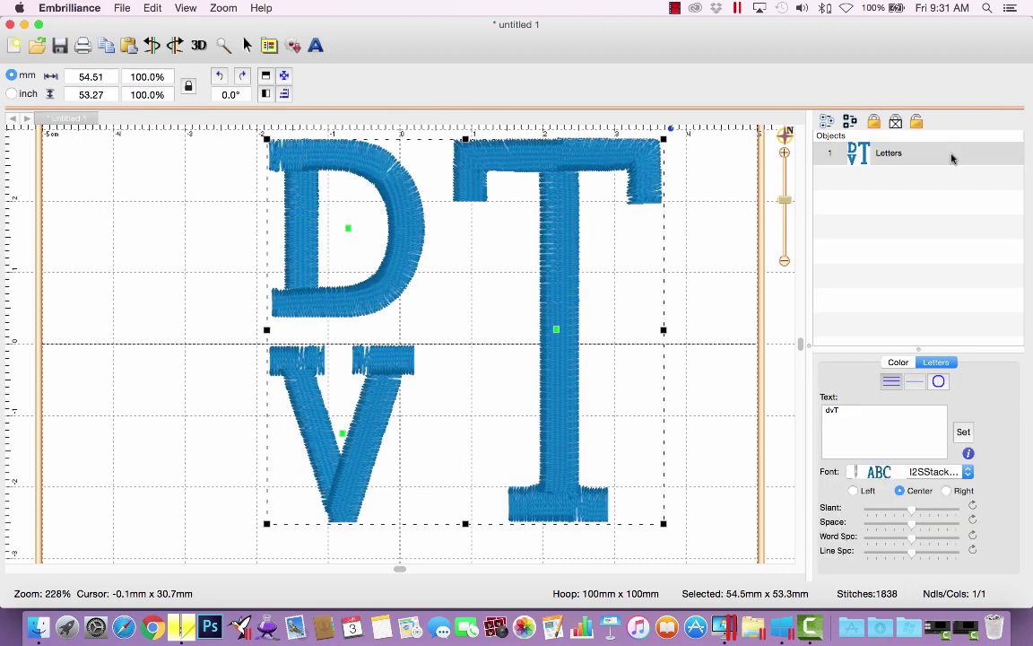
click(266, 75)
click(224, 8)
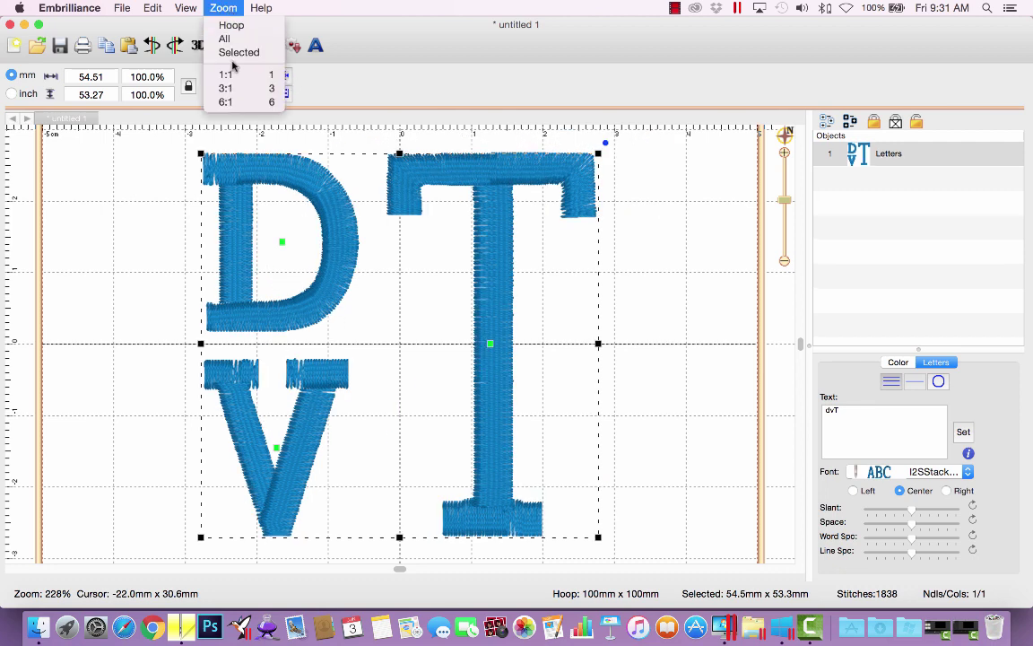
click(235, 76)
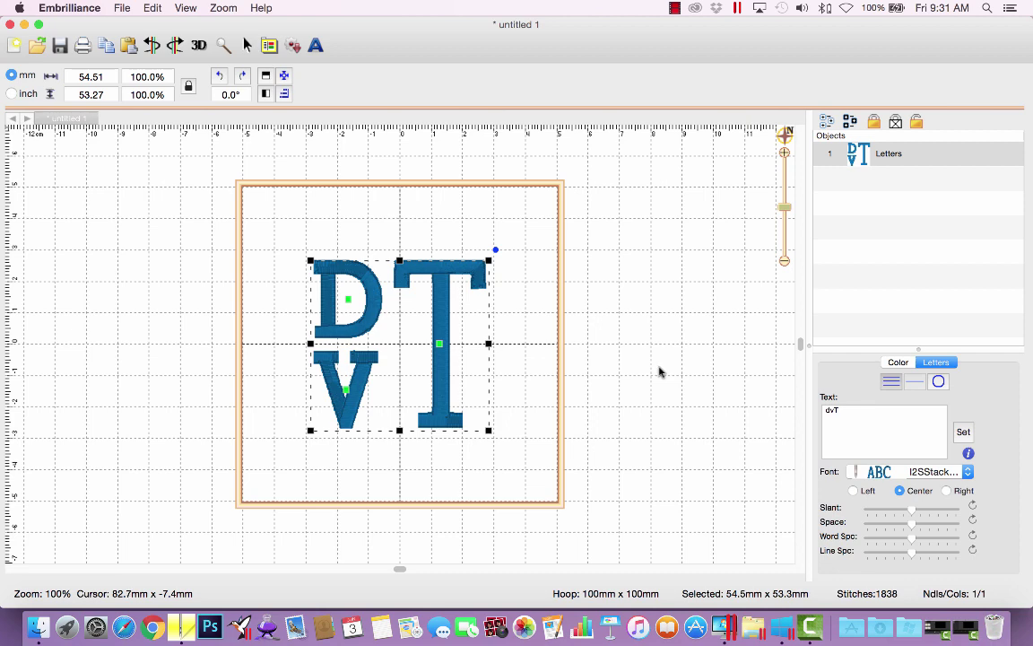
Switch the dvT lettering to the I2SStackedSans 2_0in font.
click(935, 473)
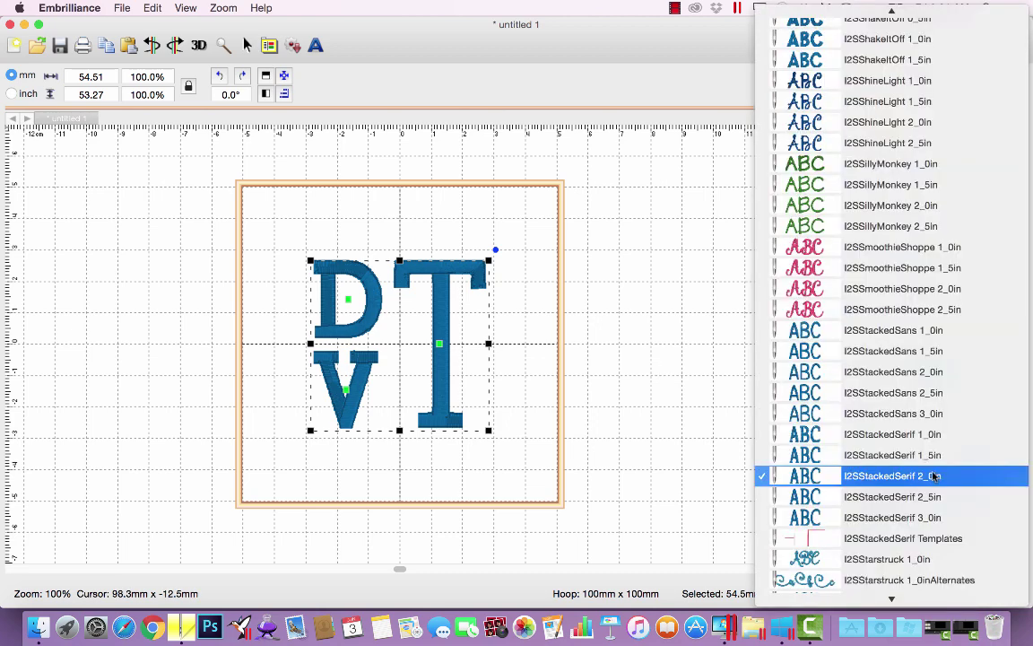
scroll(934, 476, up, 1)
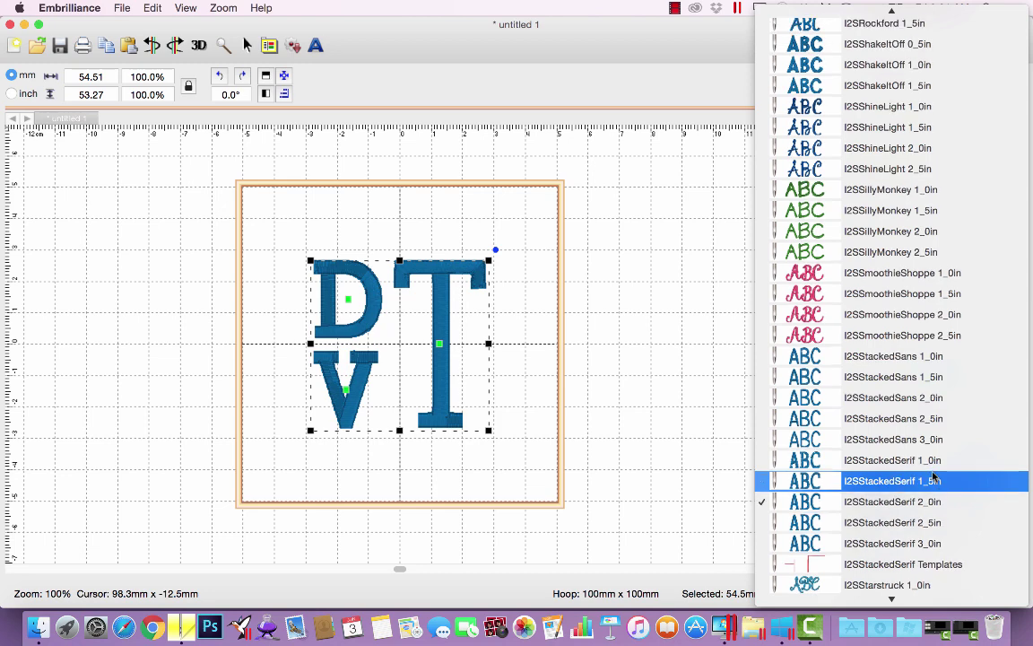
click(919, 397)
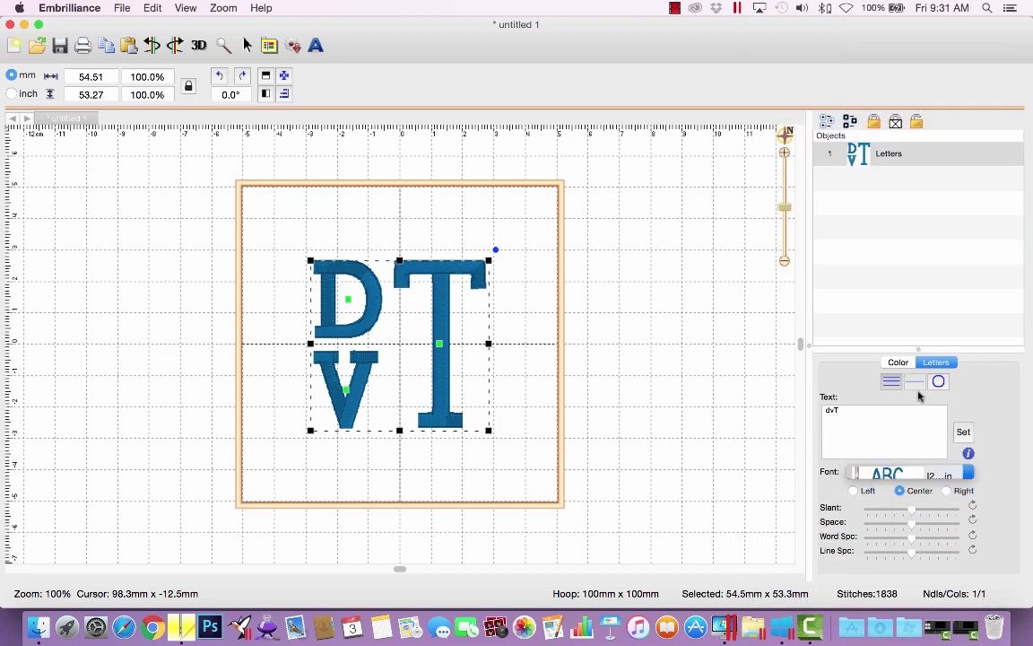
Move the D up beside the T's crossbar and the V left beneath it.
drag(476, 275, 460, 366)
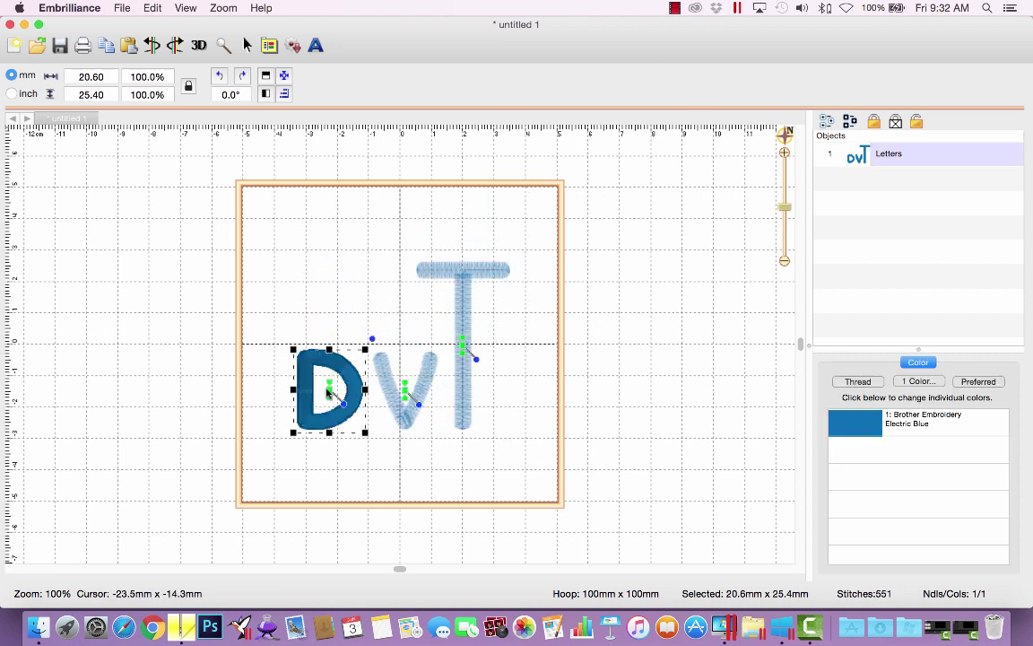
drag(329, 392, 368, 307)
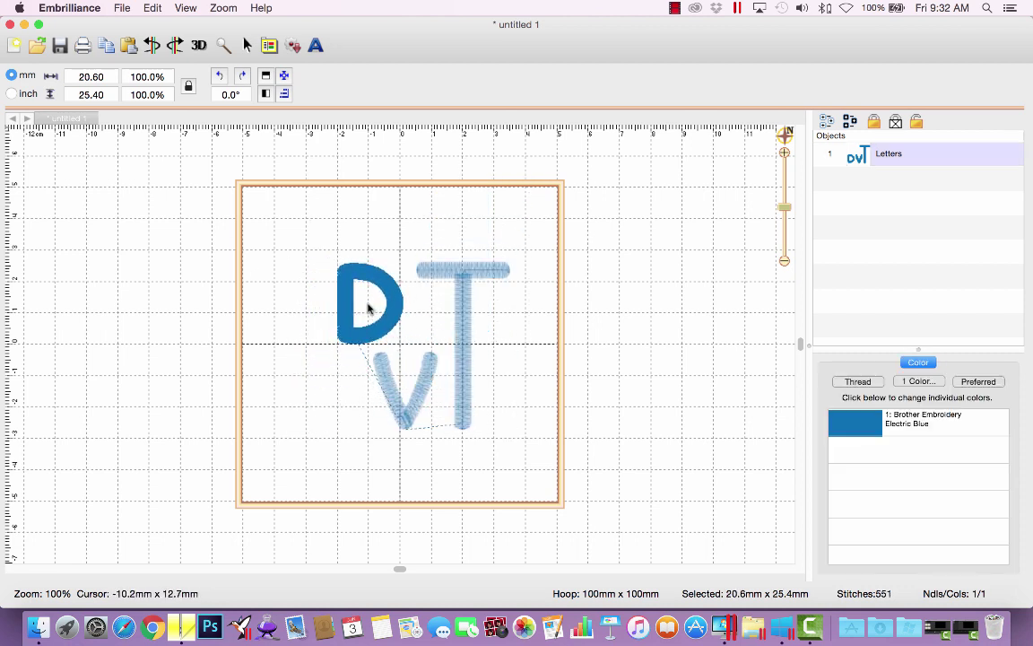
click(395, 391)
drag(395, 390, 370, 391)
click(646, 351)
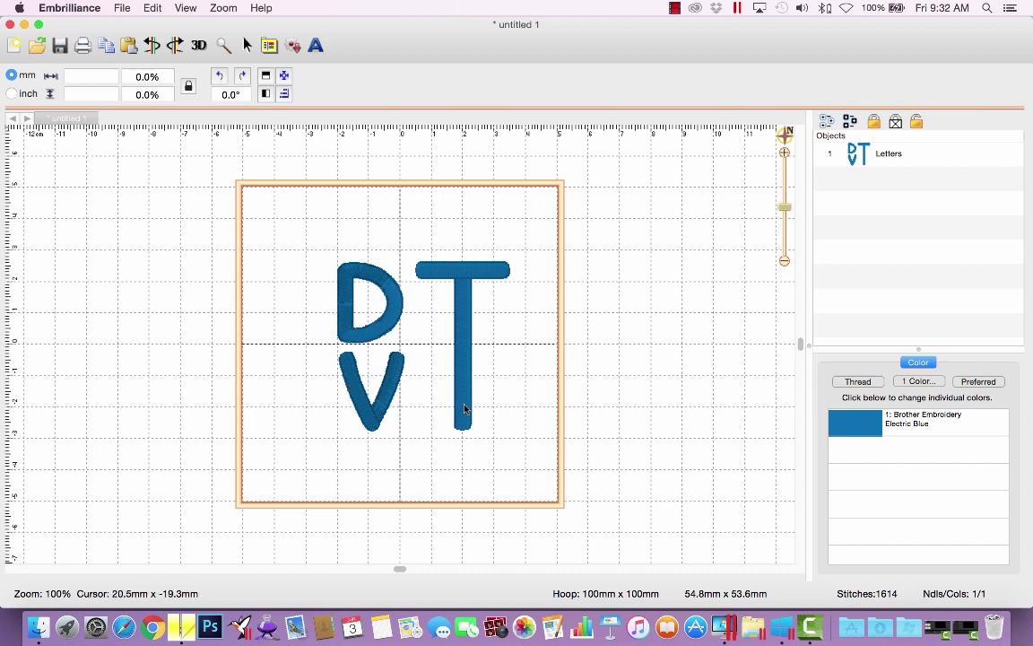
Start a new blank design viewed at 1:1.
click(13, 47)
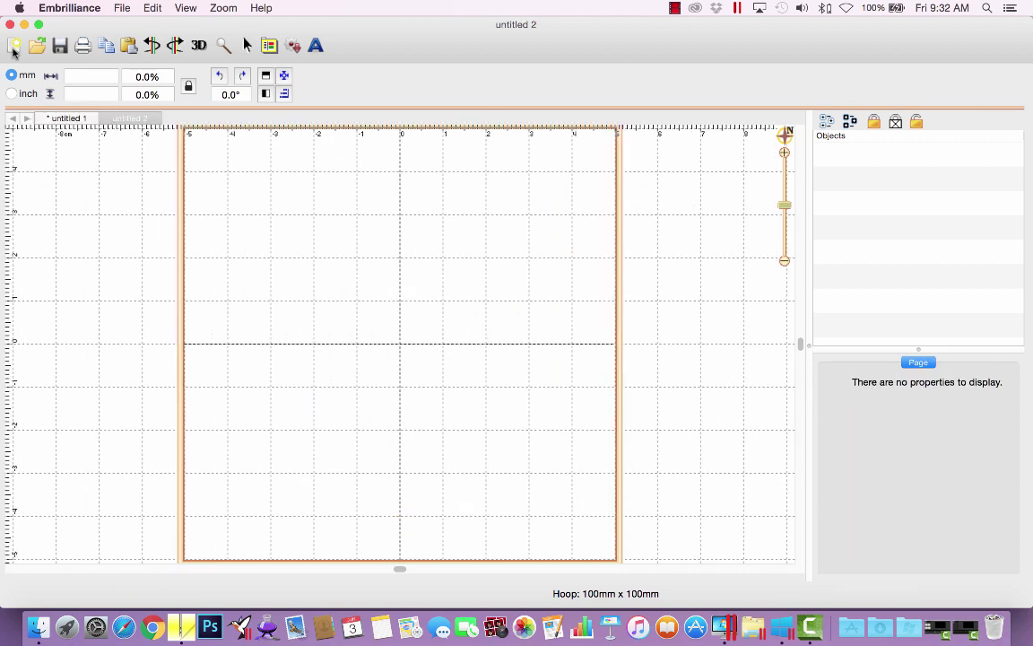
click(221, 9)
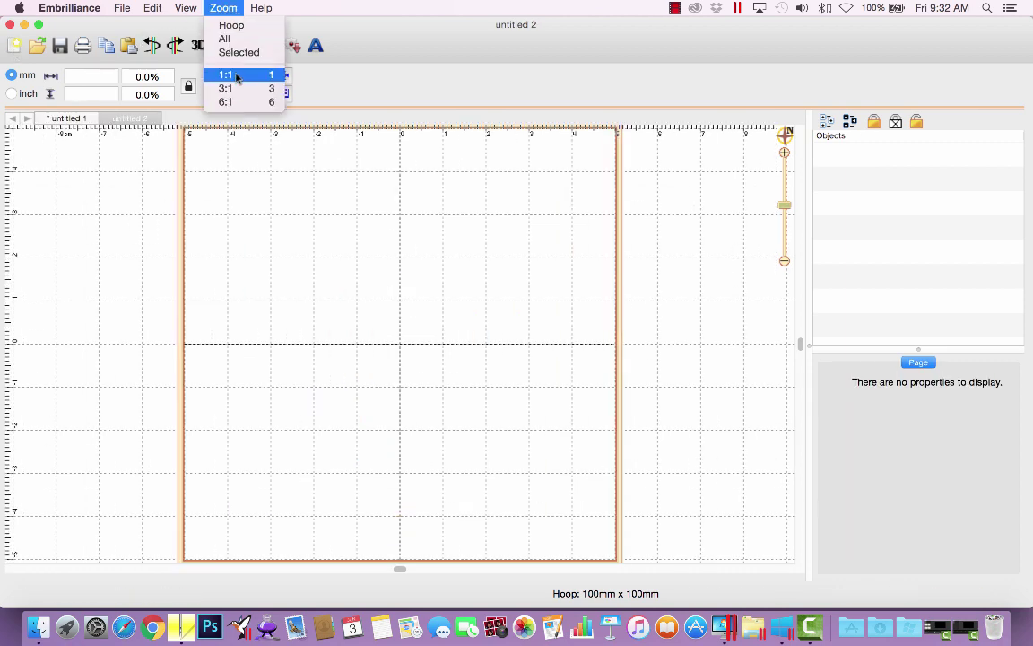
click(226, 76)
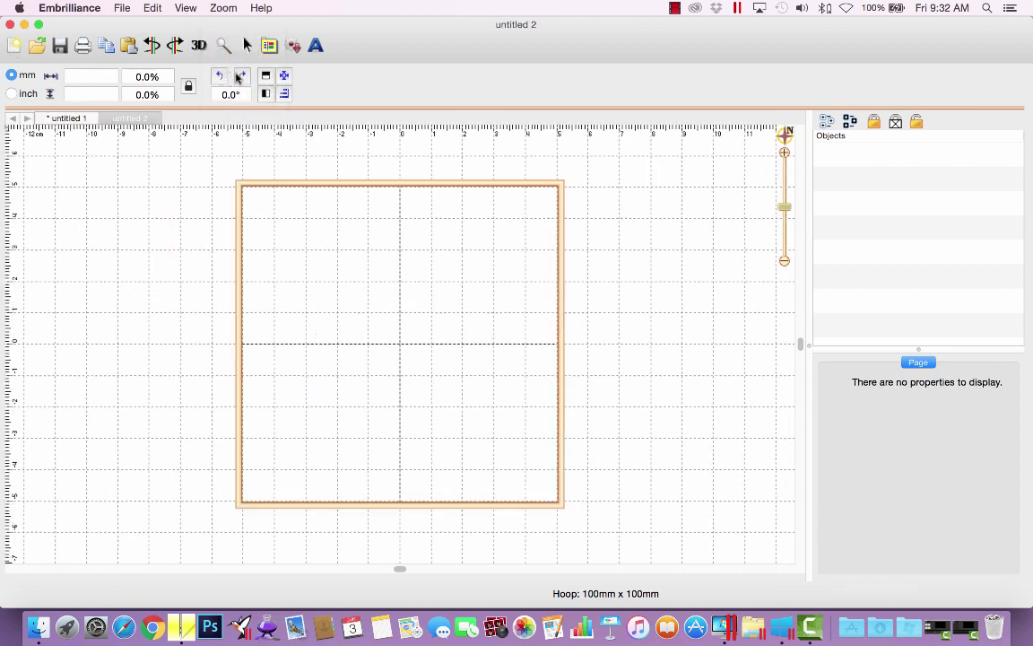
Add lettering with d over v on two lines in an I2SStackedSans font.
click(315, 46)
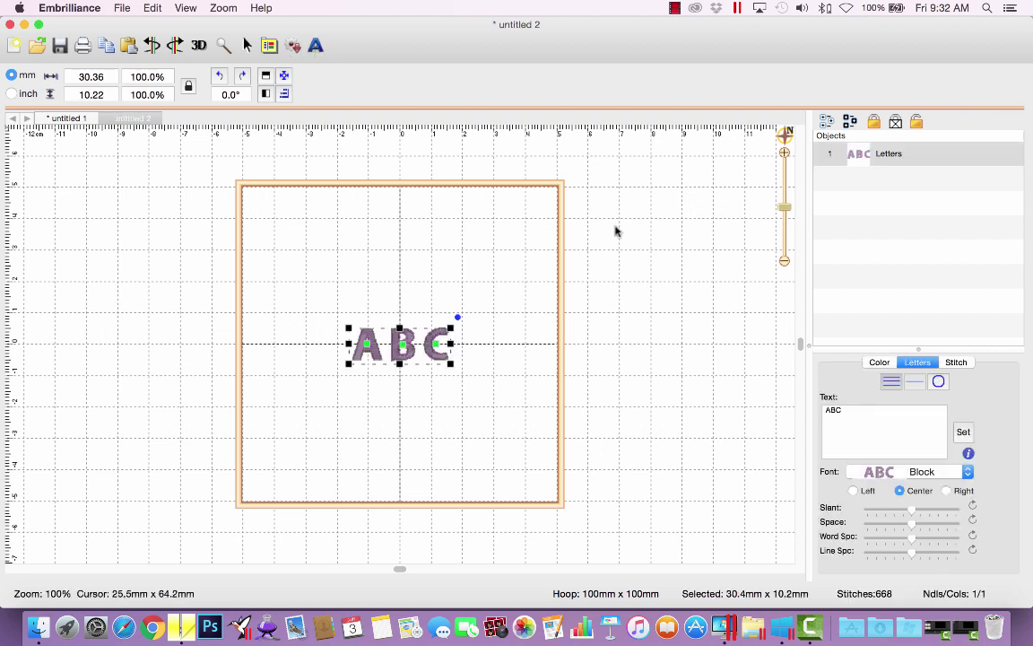
drag(848, 413, 820, 410)
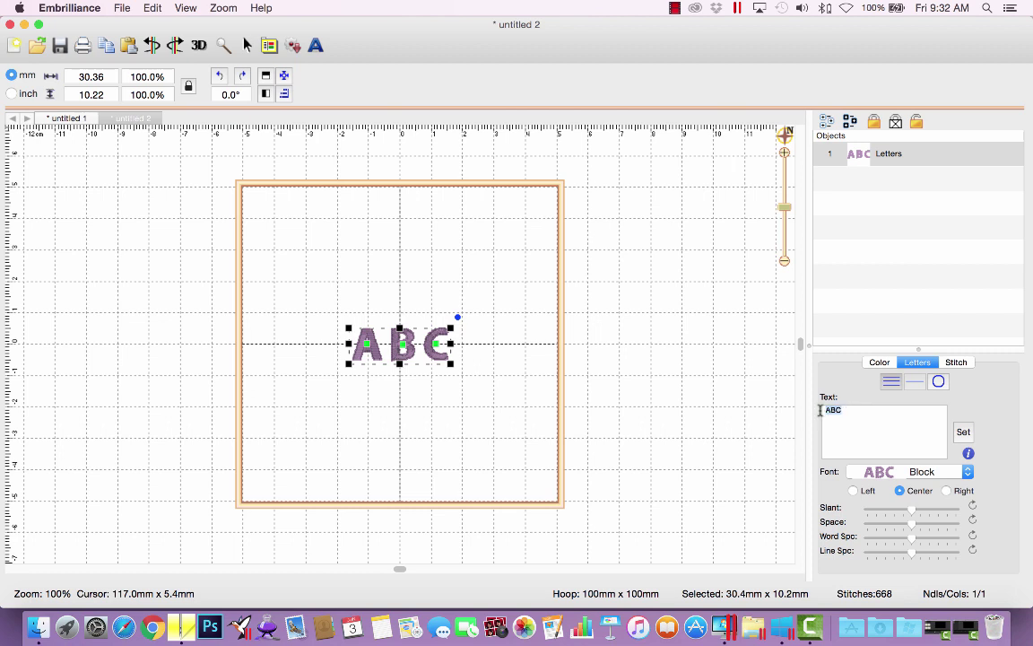
text(d)
click(899, 491)
click(924, 473)
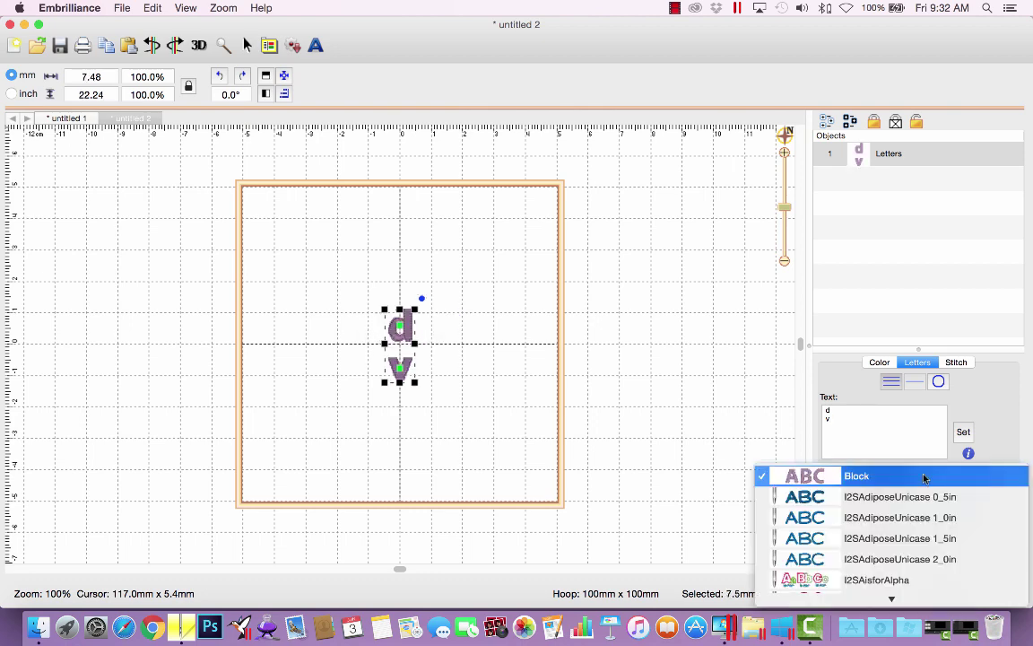
text(i2sst)
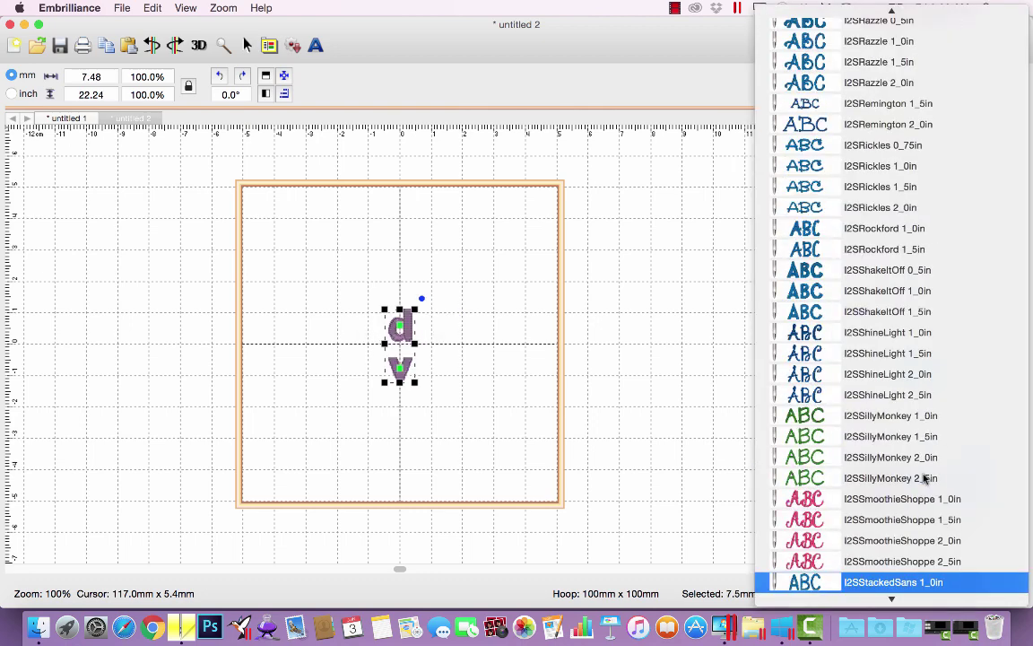
scroll(924, 478, down, 7)
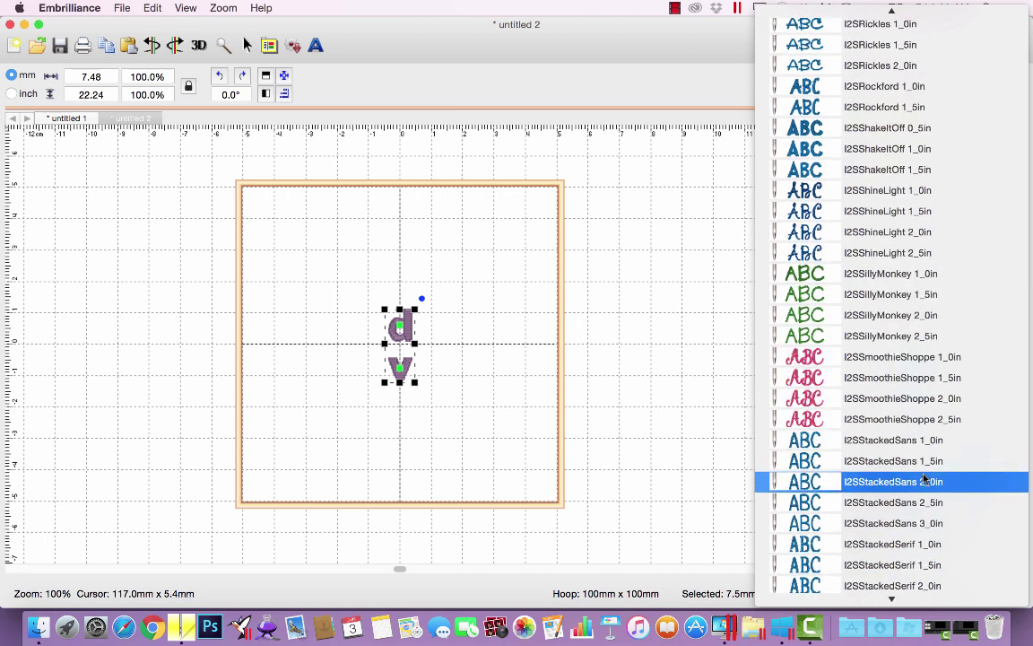
click(909, 574)
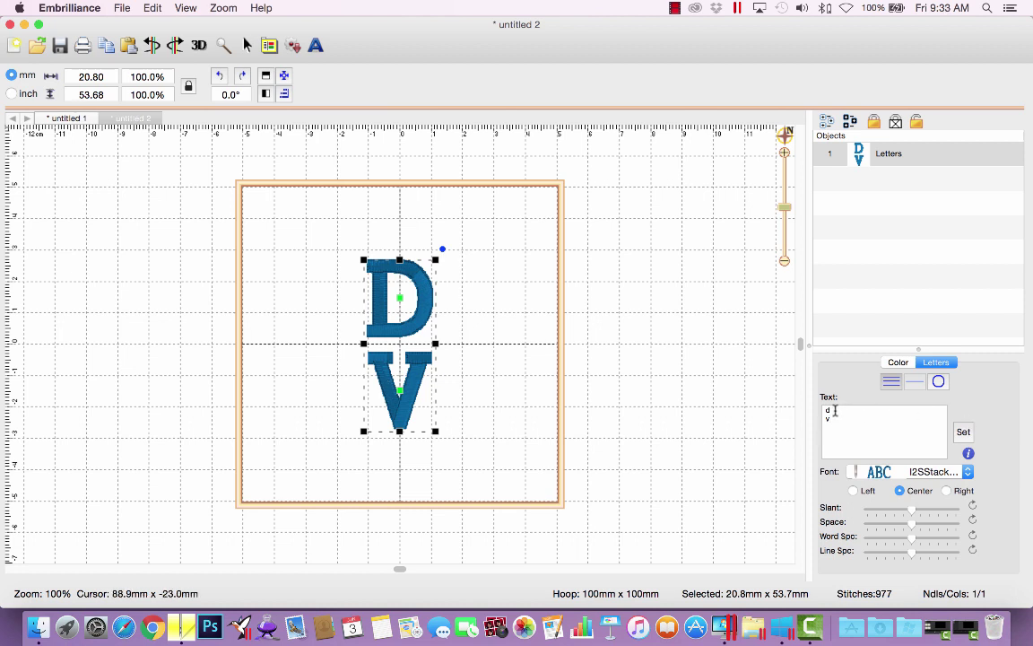
Add a separate tall T lettering object to the right of the D/V stack.
click(891, 383)
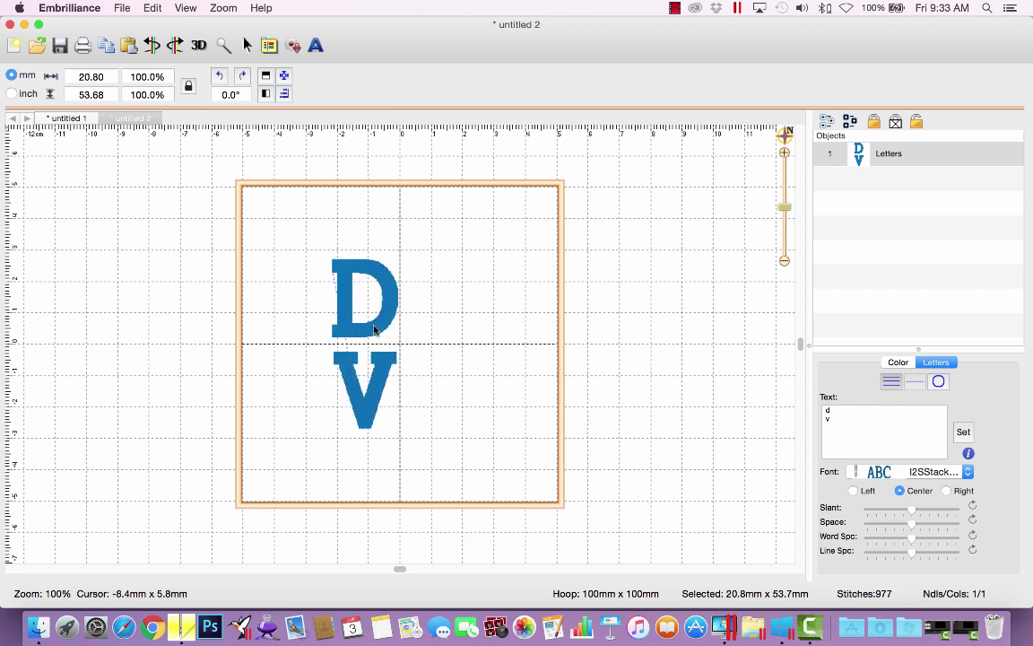
click(315, 47)
double_click(846, 410)
text(T)
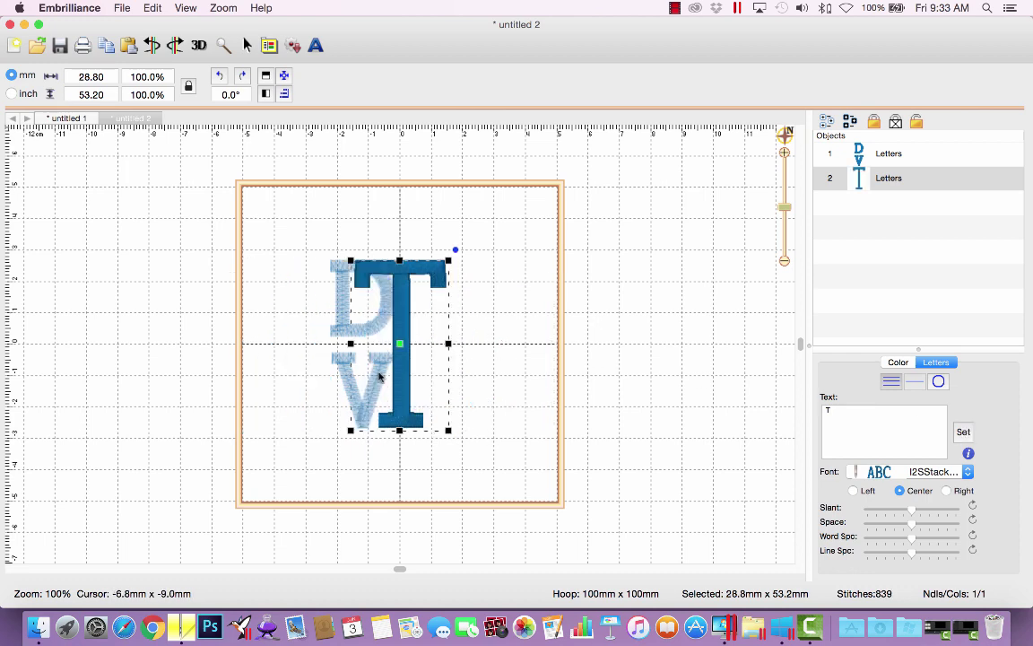
drag(380, 376, 454, 375)
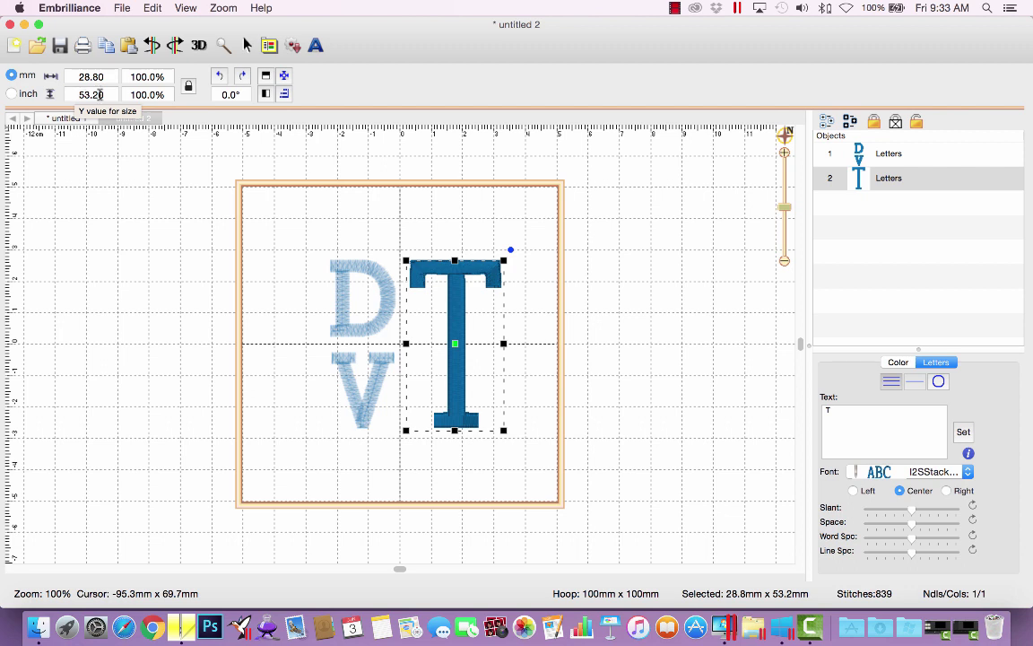
Lower the line spacing between the stacked D and V.
click(888, 154)
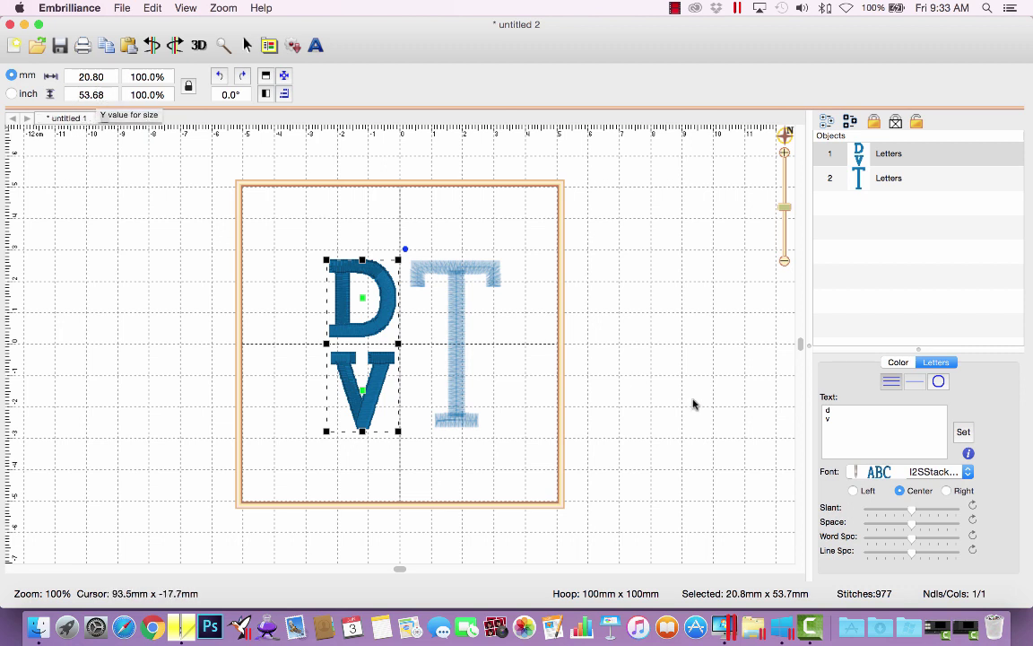
click(910, 556)
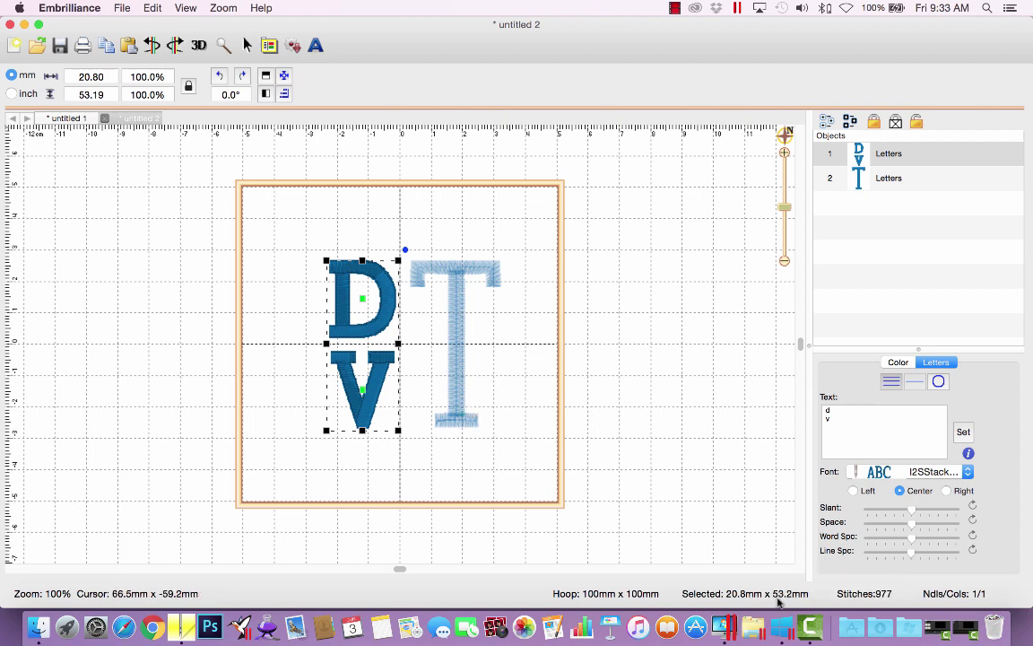
click(457, 422)
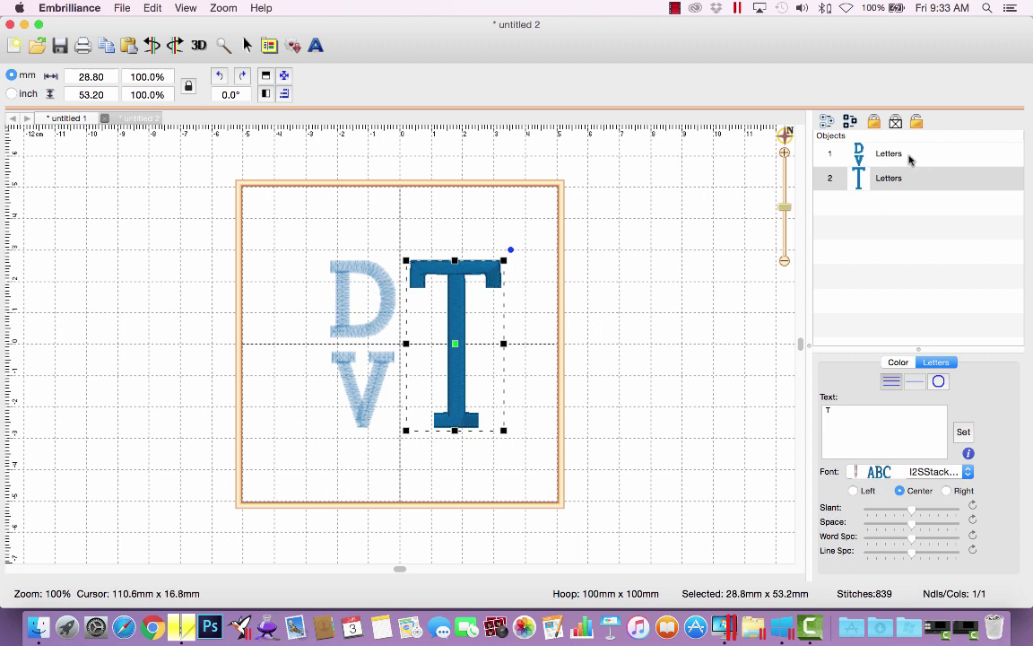
Align the D/V stack and the T on their vertical centres.
shift+click(902, 156)
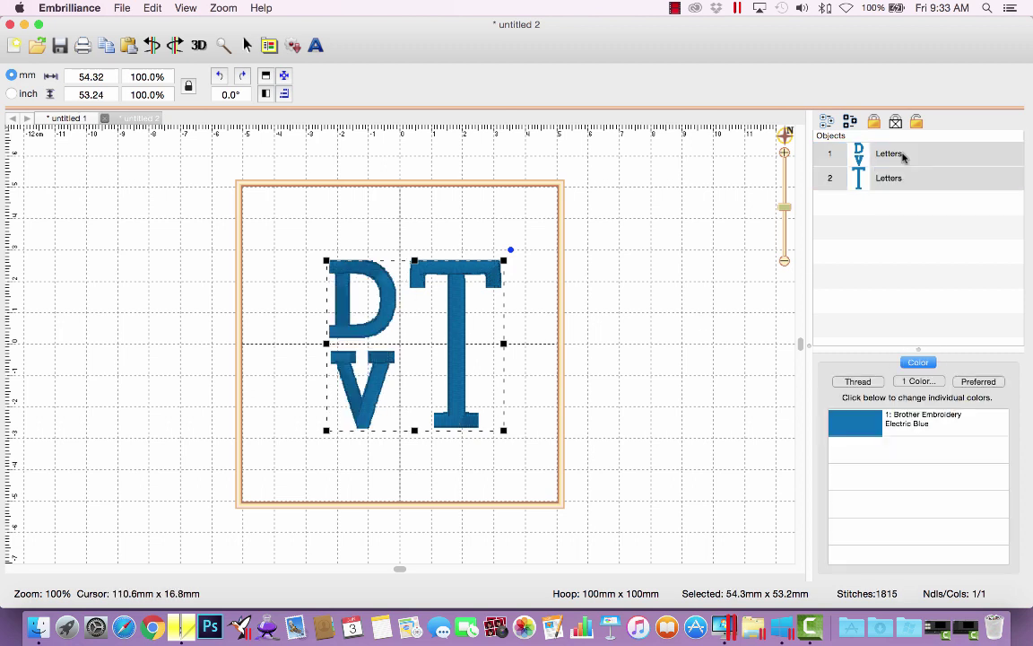
click(283, 95)
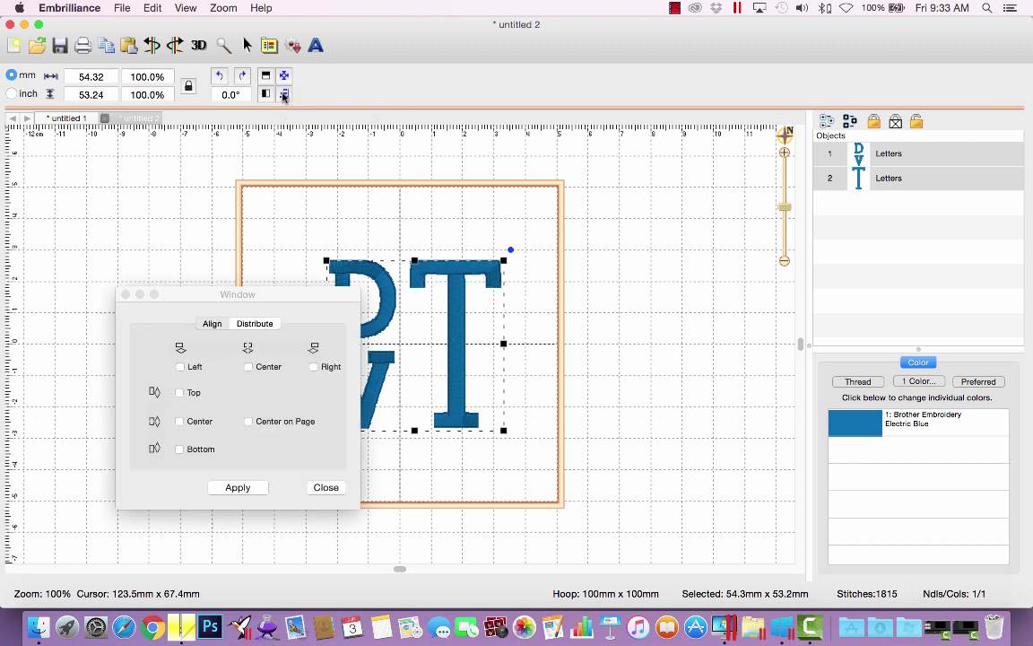
click(179, 421)
click(238, 487)
click(325, 487)
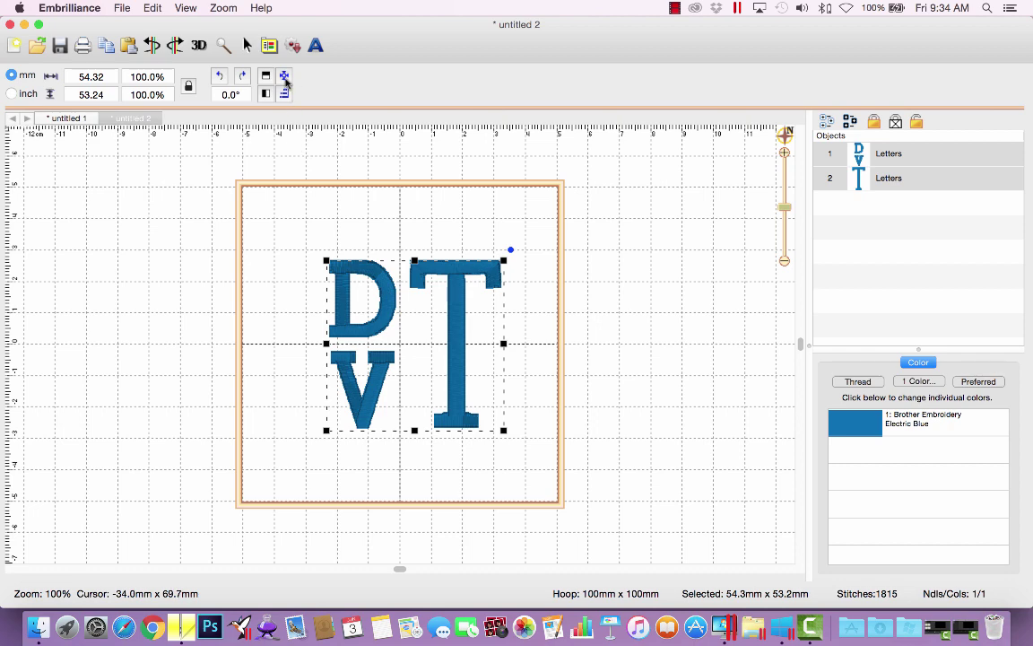
Group the D/V and T, centre the group in the hoop, then nudge it up and left.
click(153, 8)
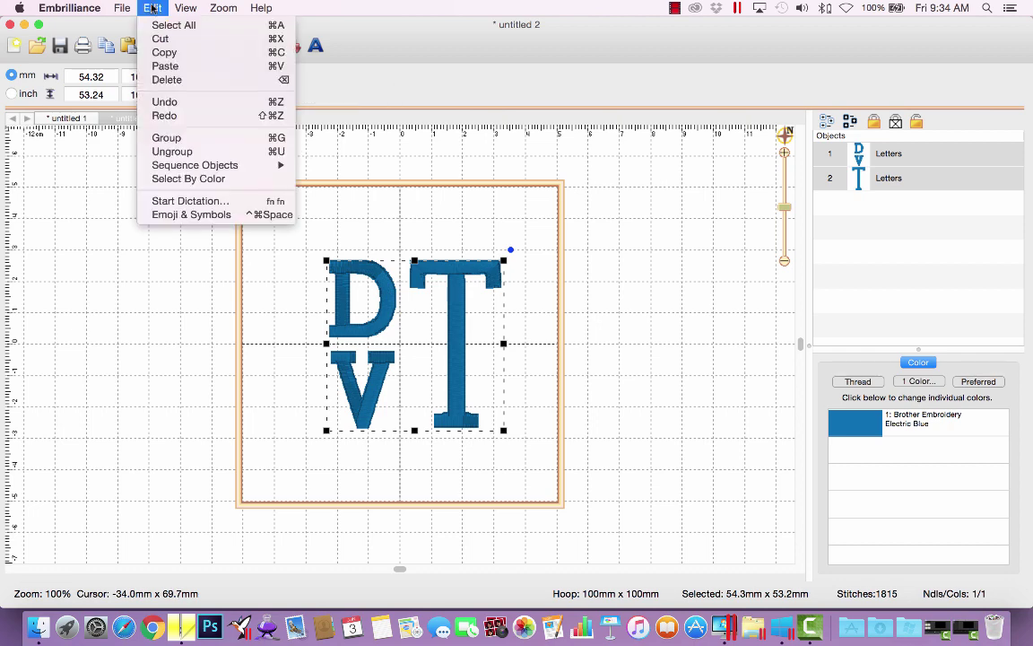
click(172, 138)
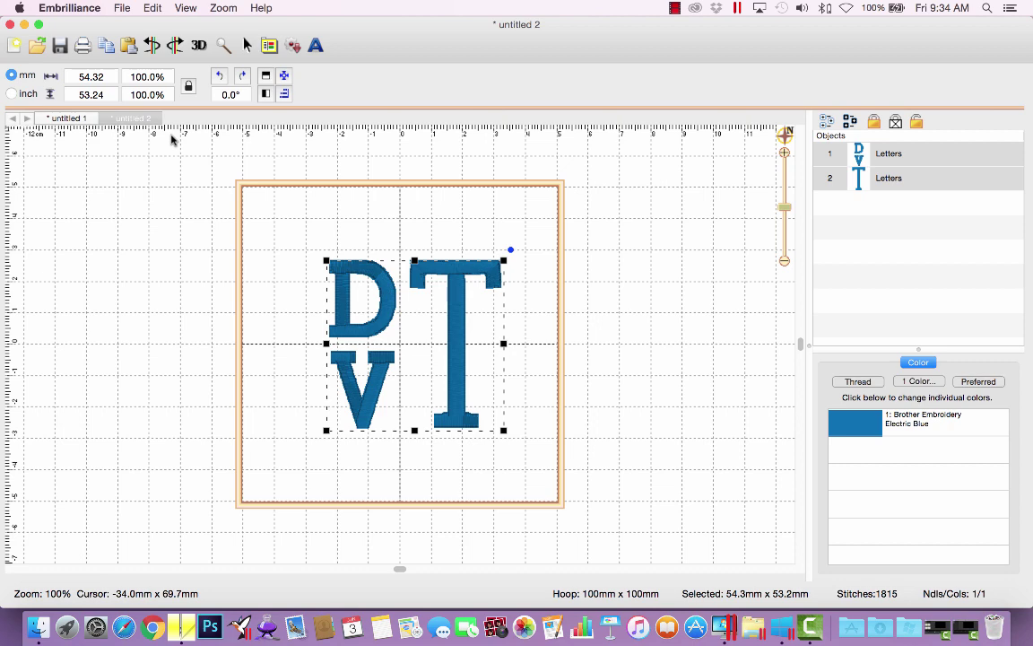
click(264, 74)
click(683, 299)
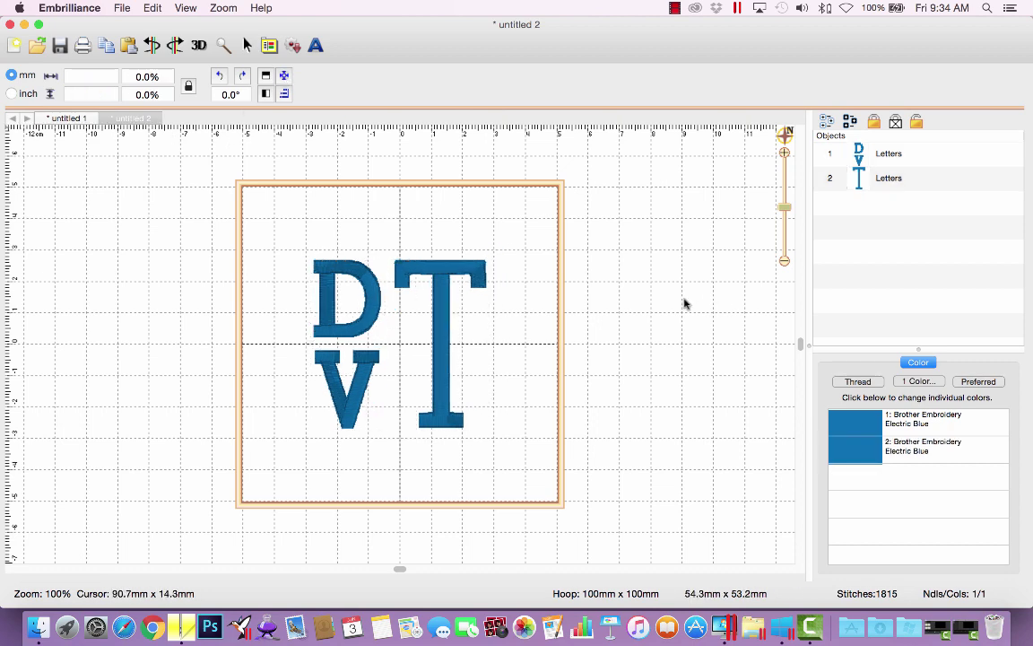
drag(453, 354, 445, 308)
click(888, 154)
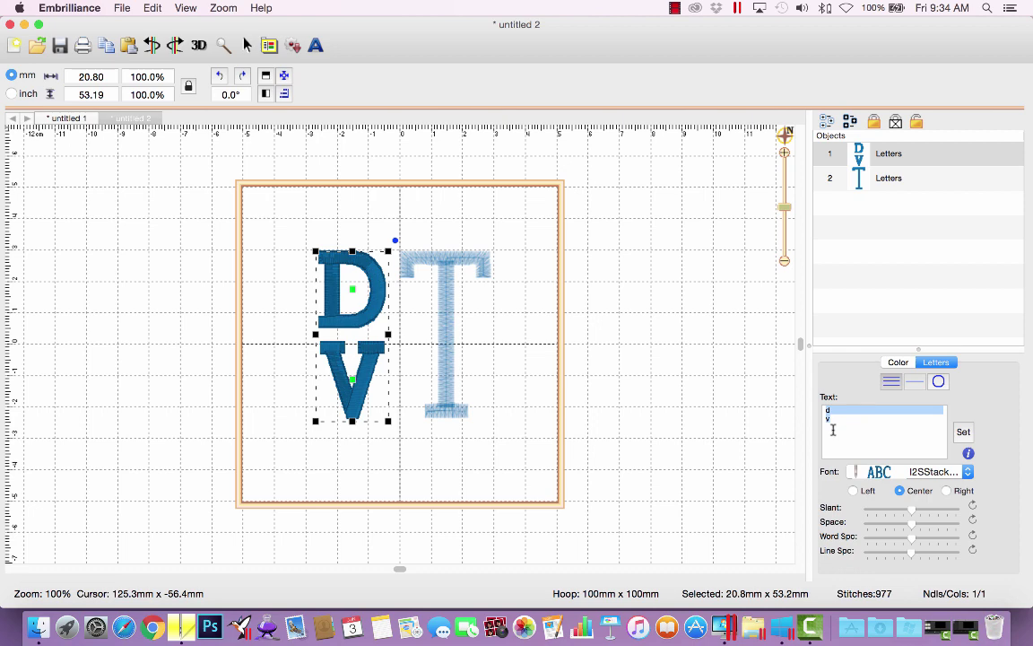
Change the stacked letters to C over A and adjust their line spacing.
text(d)
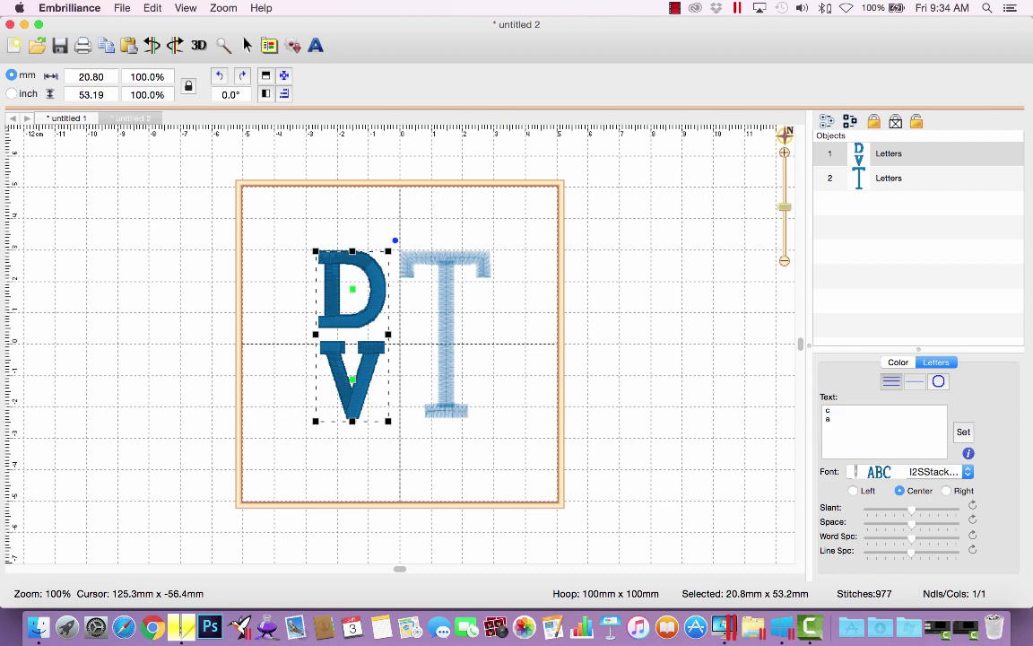
click(962, 432)
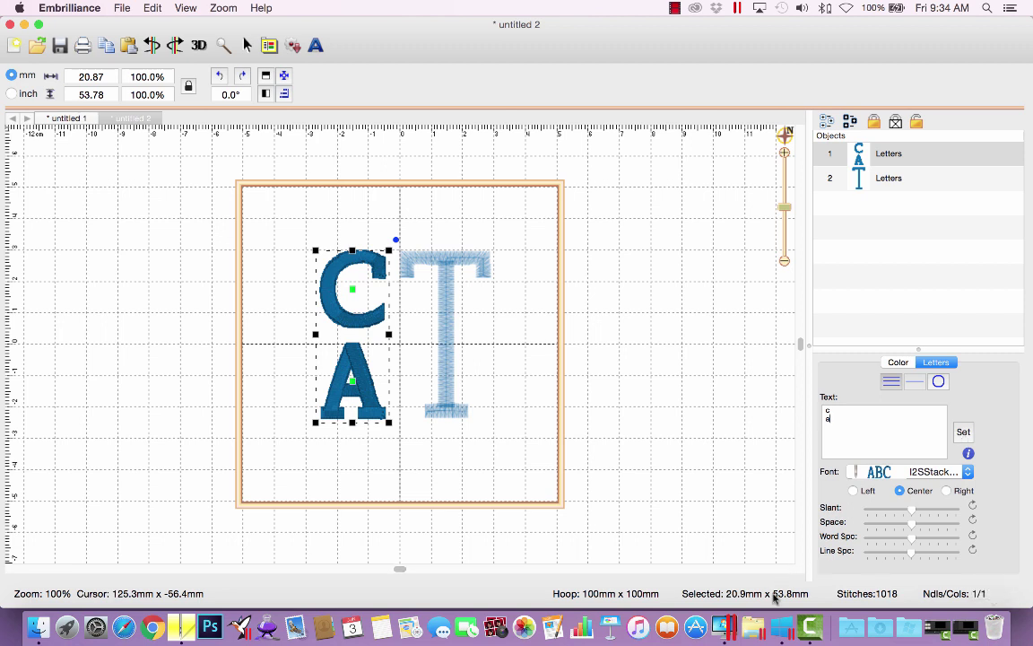
click(913, 556)
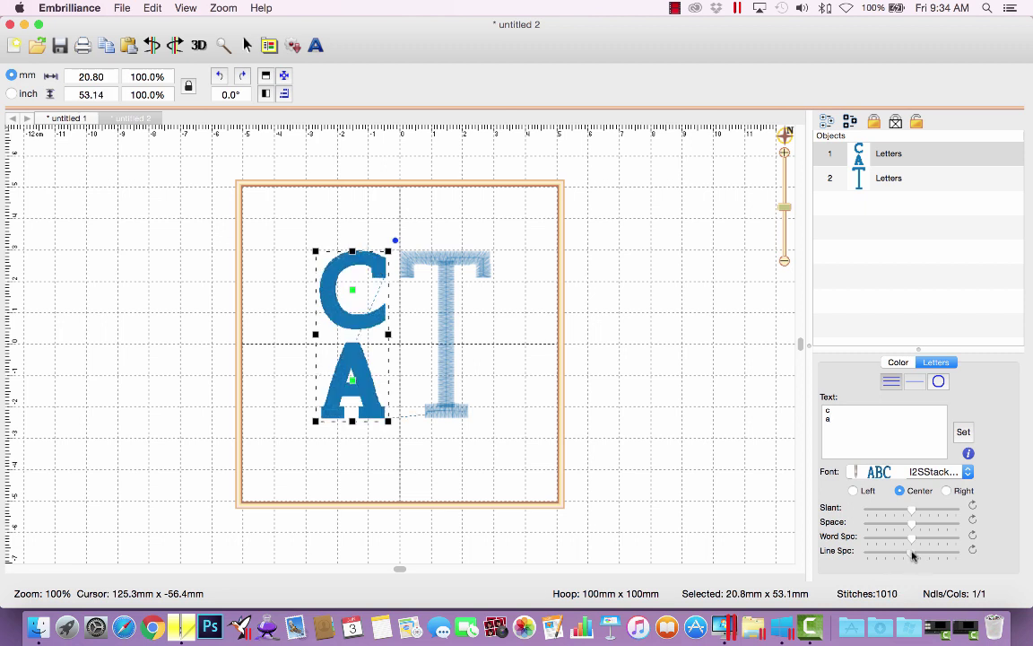
click(913, 556)
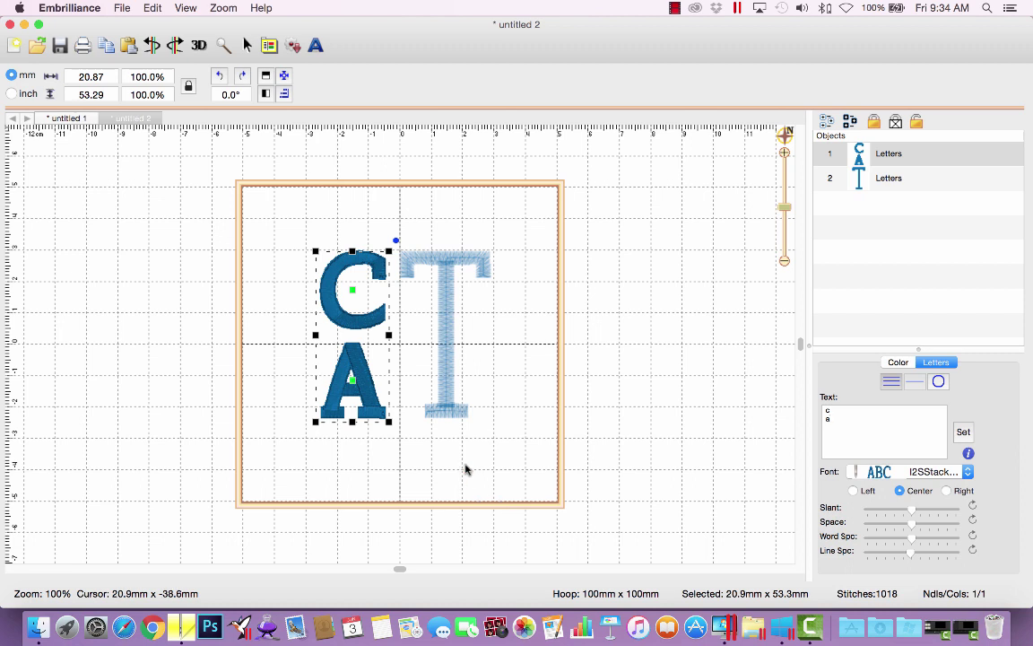
Align both letter objects on their vertical centres and centre the CAT monogram in the hoop.
shift+click(896, 178)
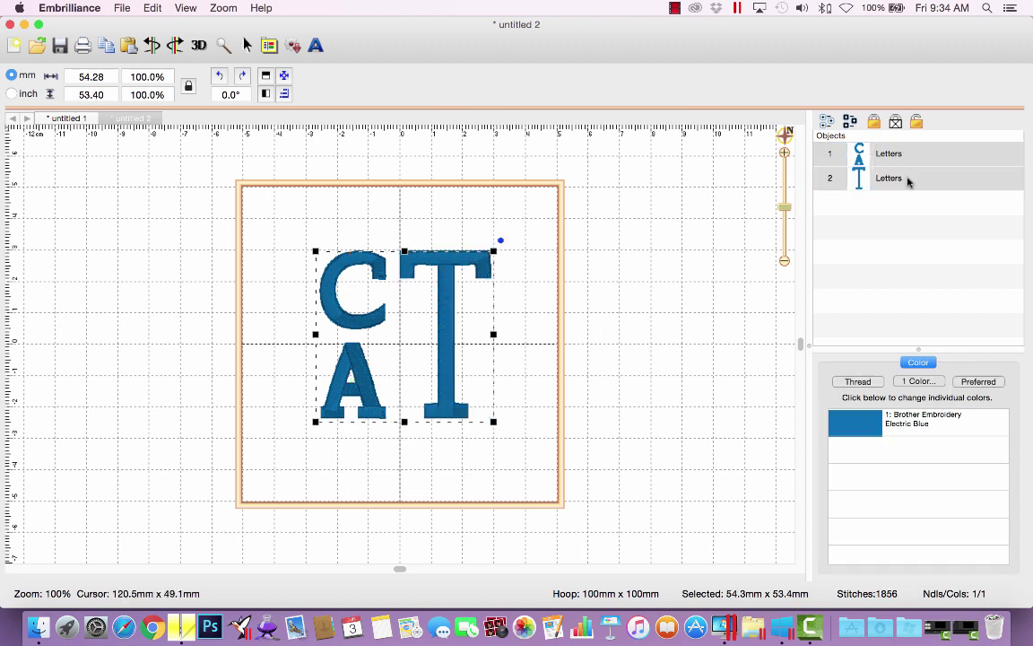
click(265, 94)
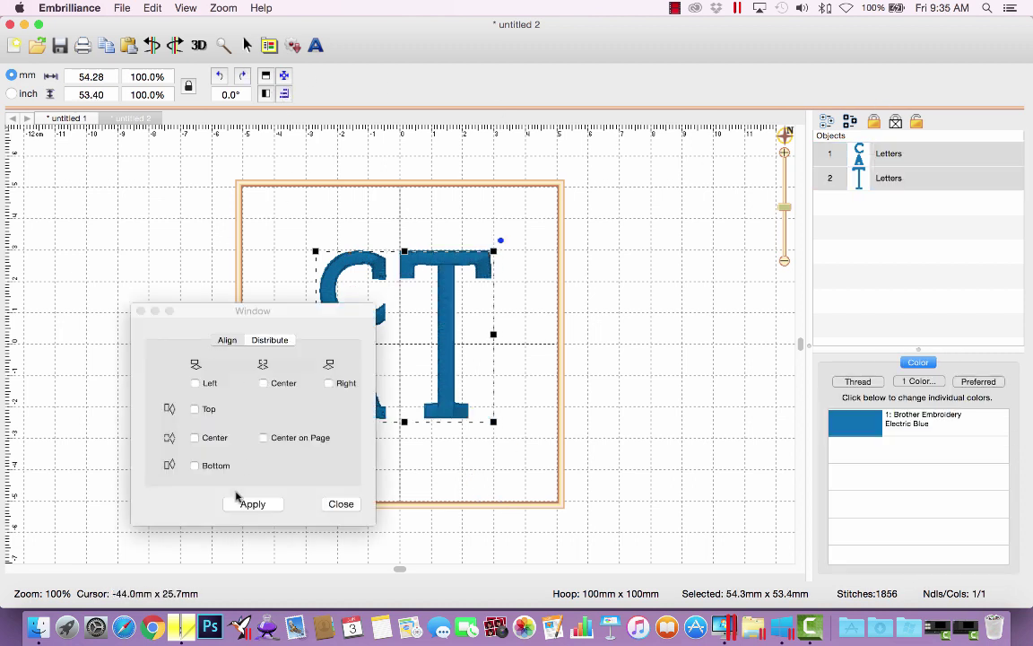
click(203, 441)
click(260, 503)
click(337, 505)
click(285, 78)
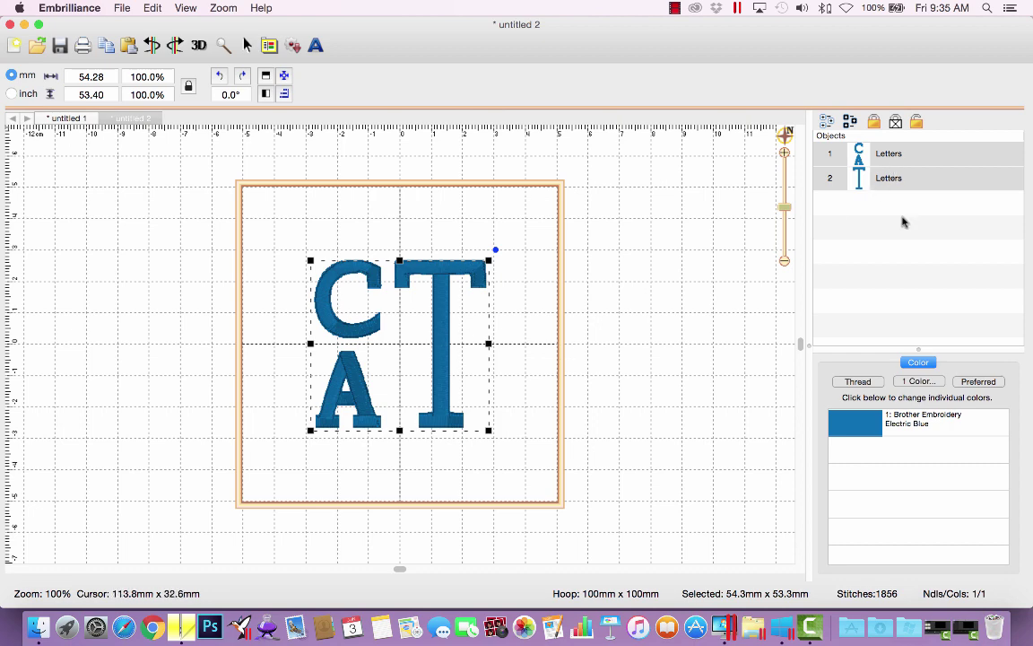
Try I2SStackedSans 2_0in on the C/A letters and the T, then preview the monogram.
click(886, 154)
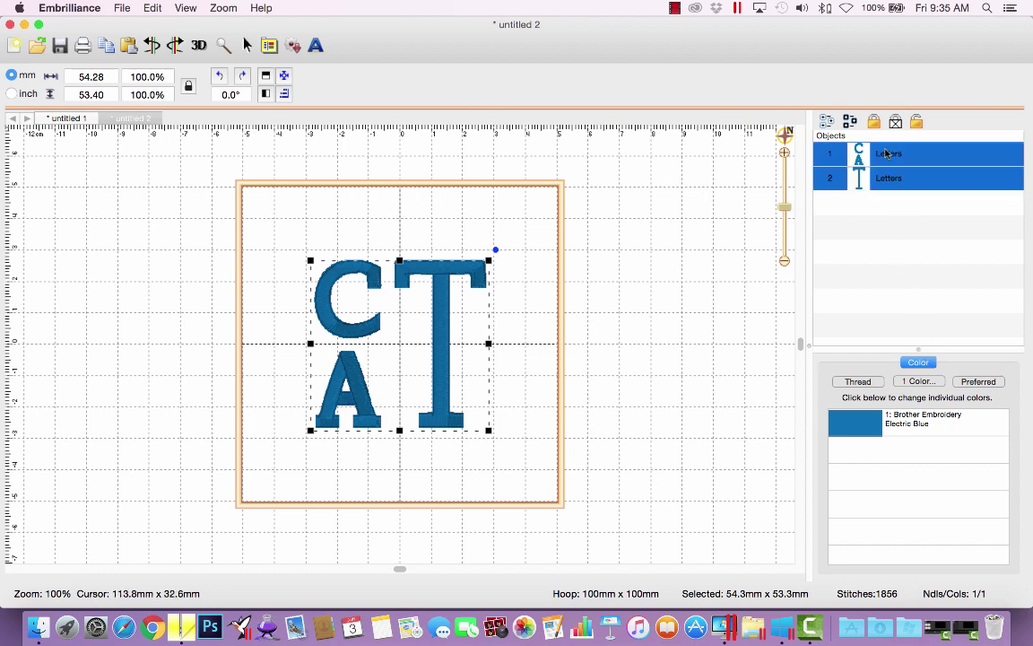
click(886, 154)
click(924, 475)
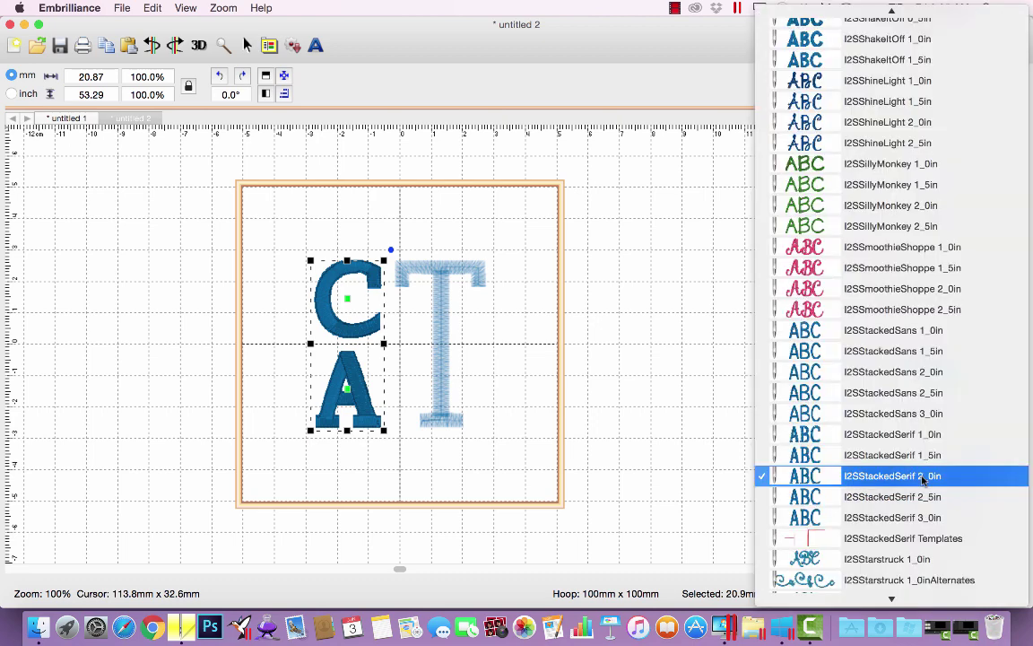
click(919, 372)
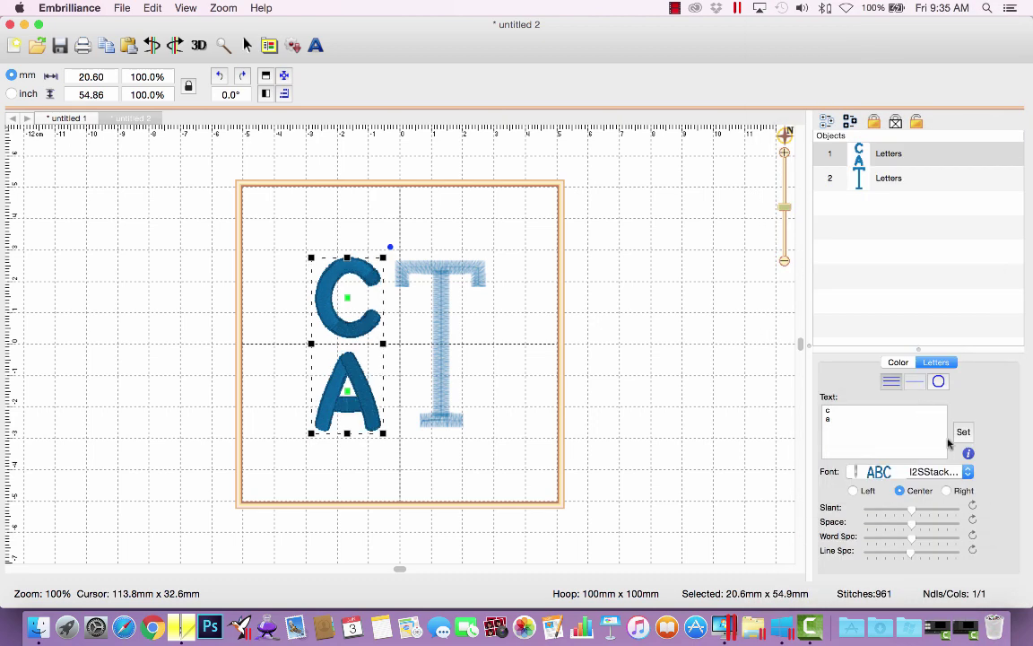
click(897, 179)
click(936, 473)
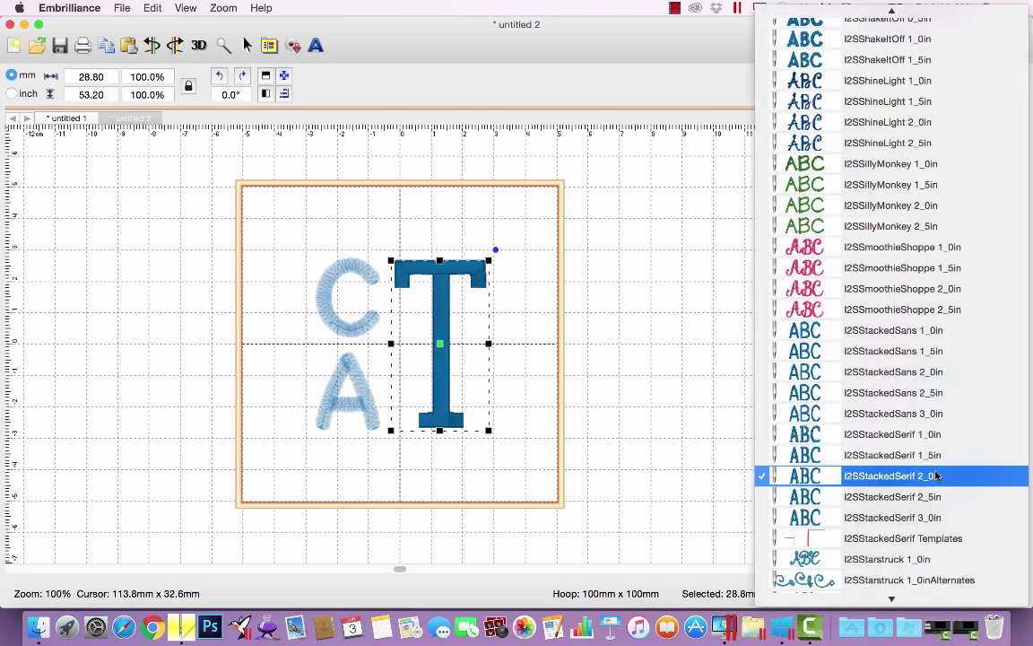
click(870, 371)
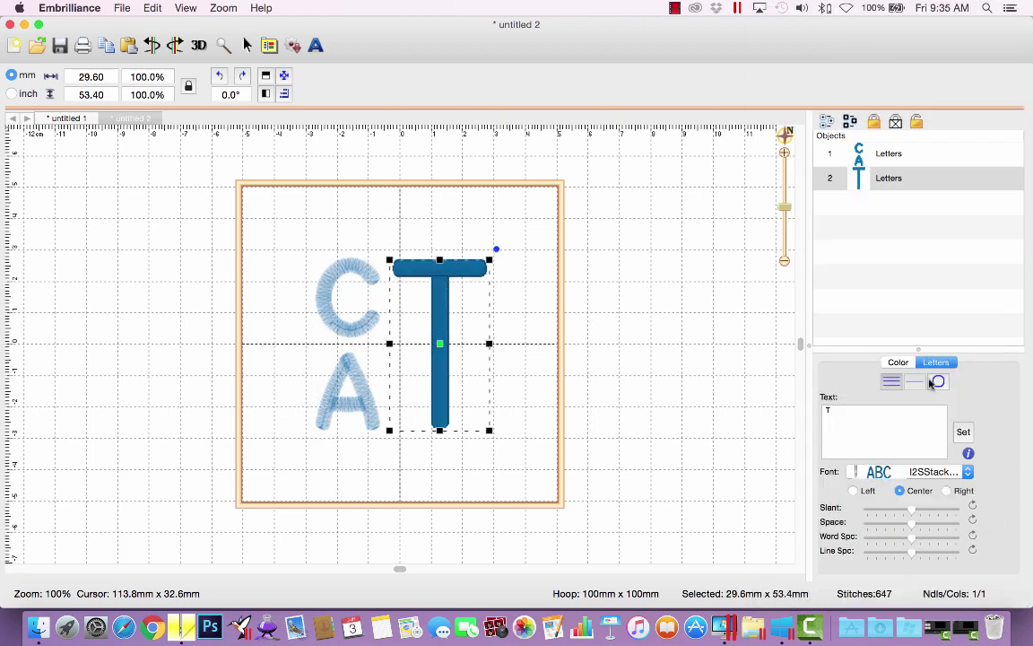
click(536, 320)
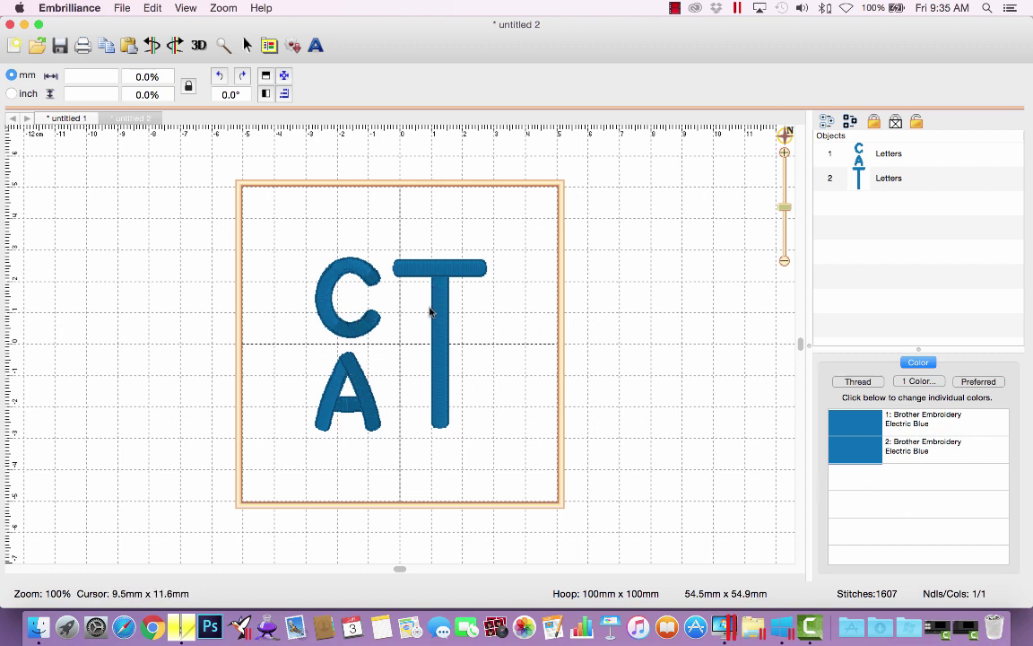
Switch C/A and T to I2SStackedSans 3_0in and move the T beside the CA.
click(887, 153)
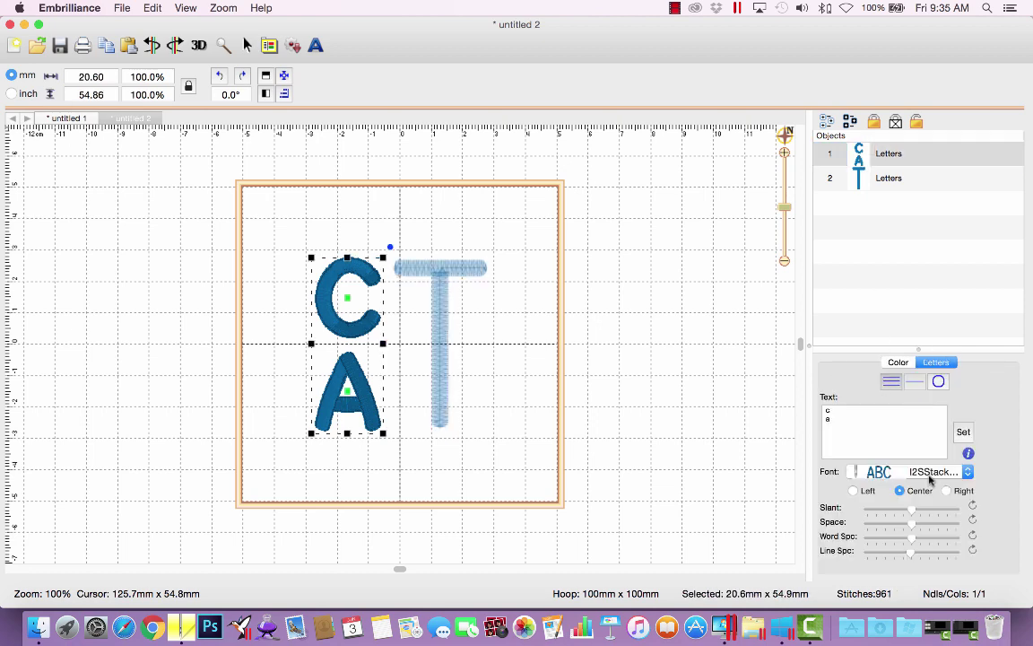
click(930, 472)
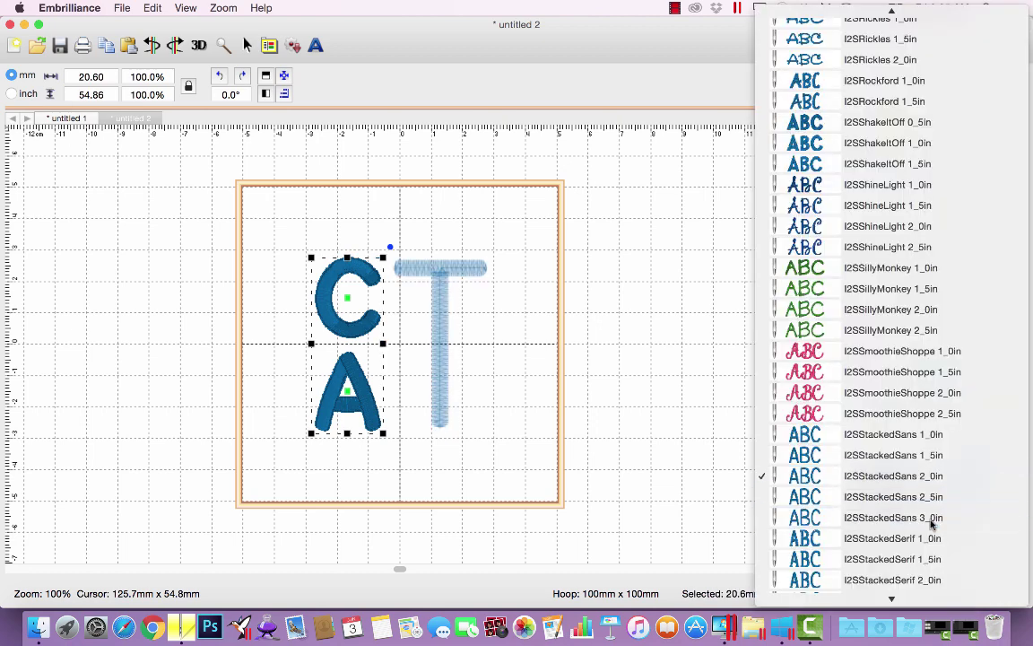
click(931, 517)
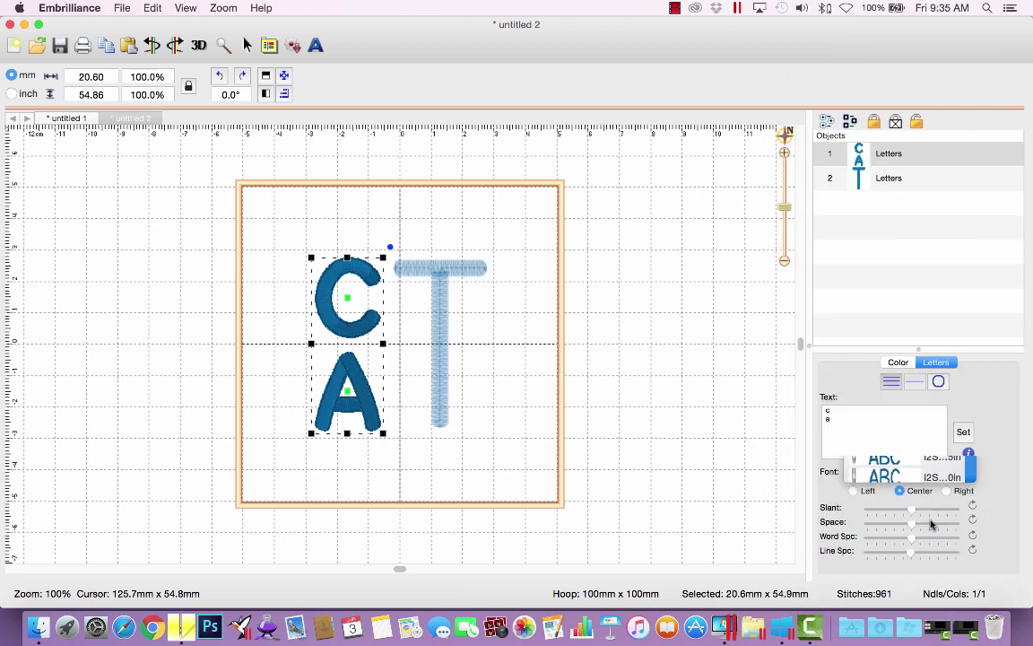
click(892, 186)
click(937, 472)
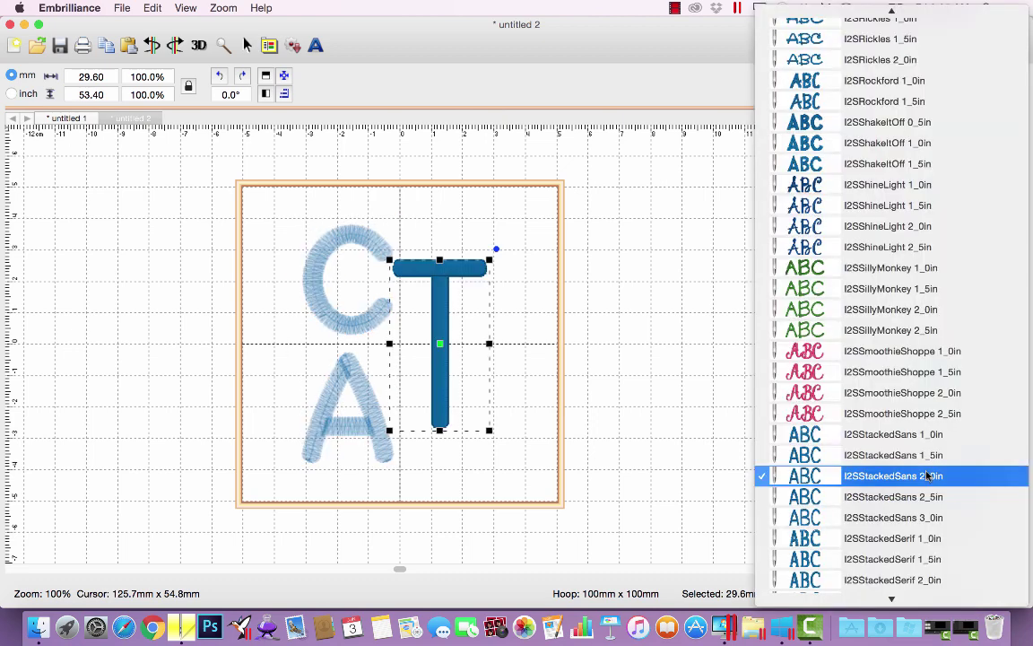
click(928, 518)
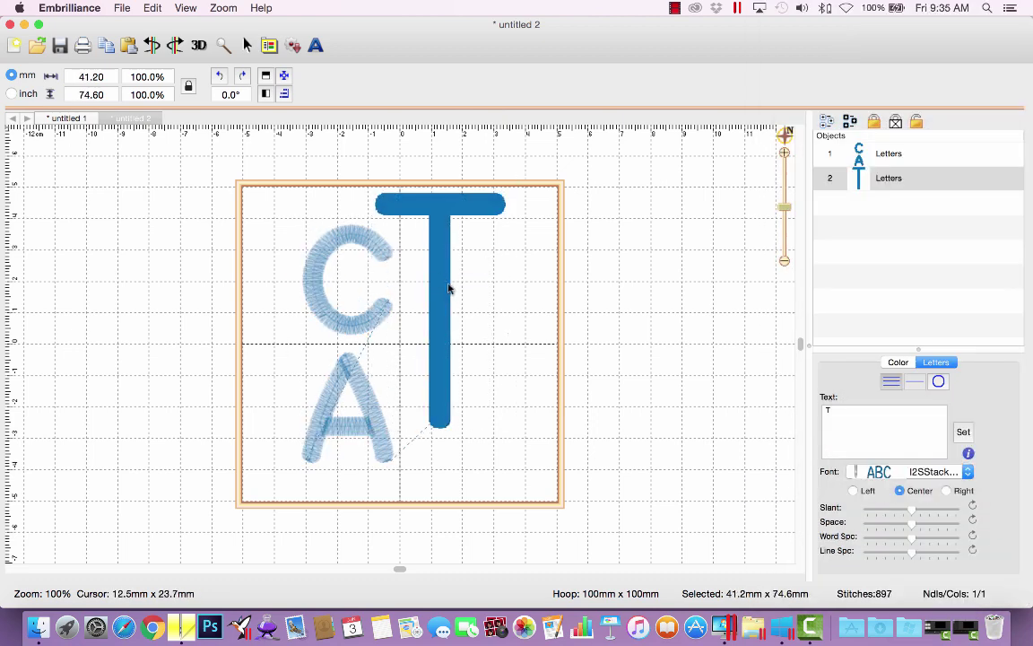
drag(451, 290, 479, 306)
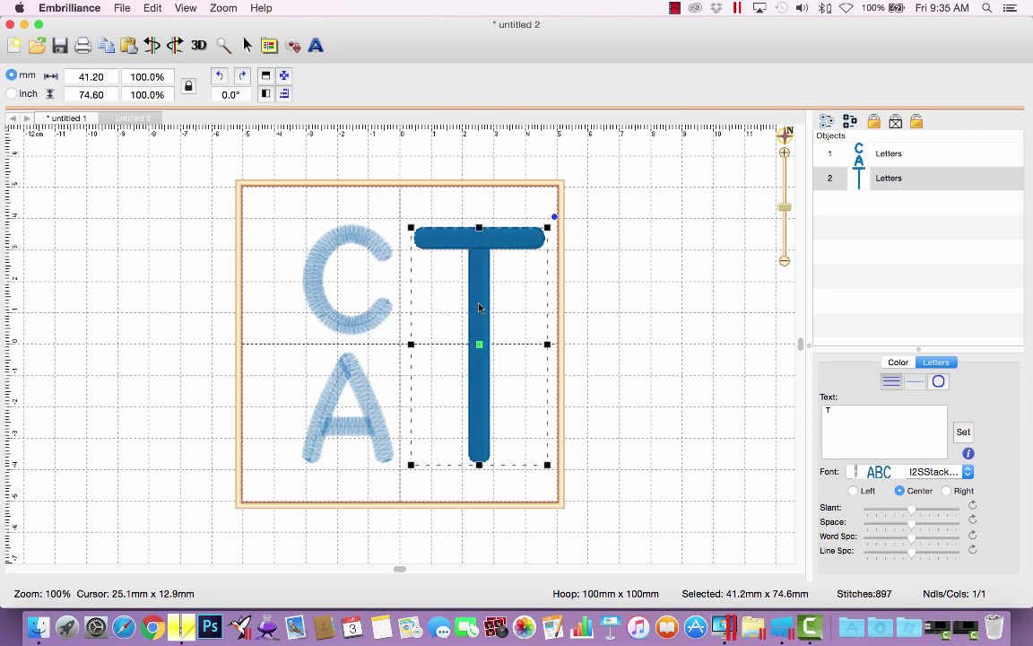
Tighten the CA line spacing, vertically centre CA with T, and centre the 77.2 x 74.6 mm CAT in the hoop.
click(375, 319)
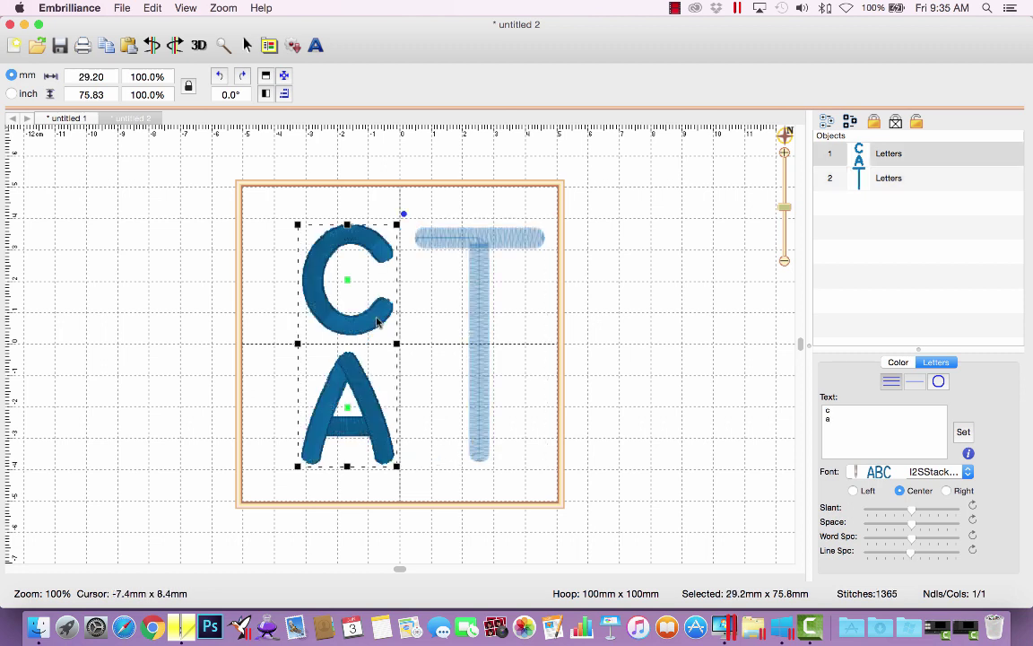
click(908, 557)
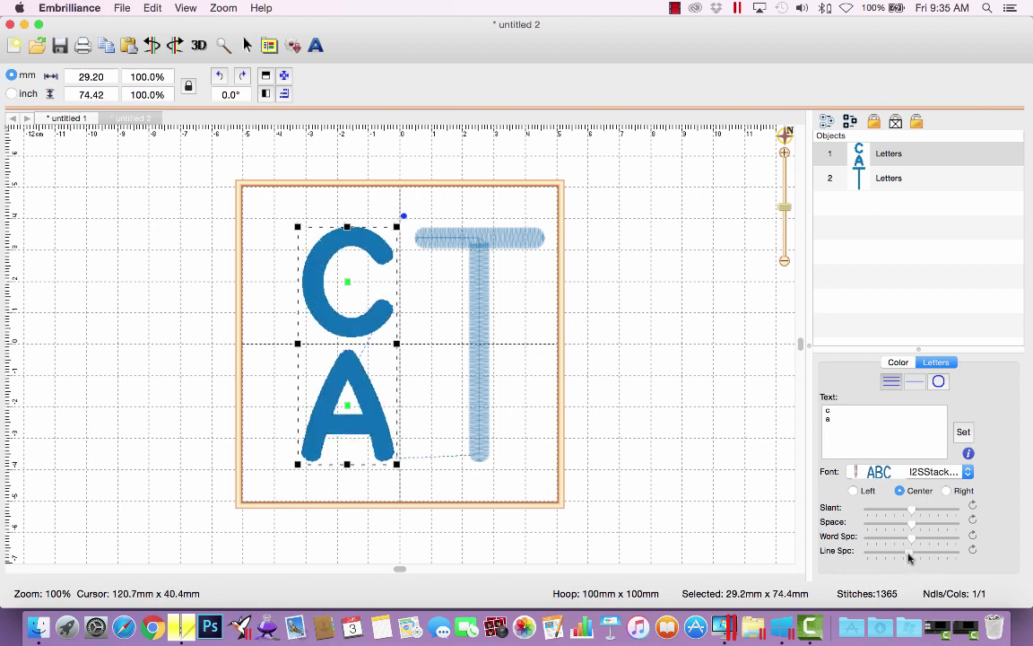
key(super+a)
click(260, 79)
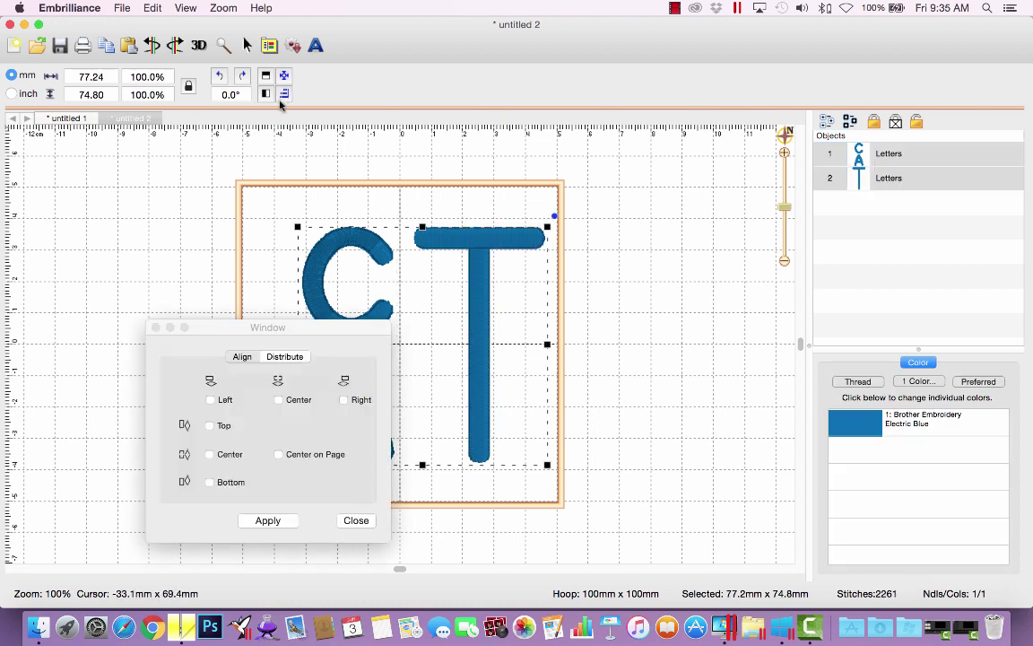
click(223, 456)
click(268, 521)
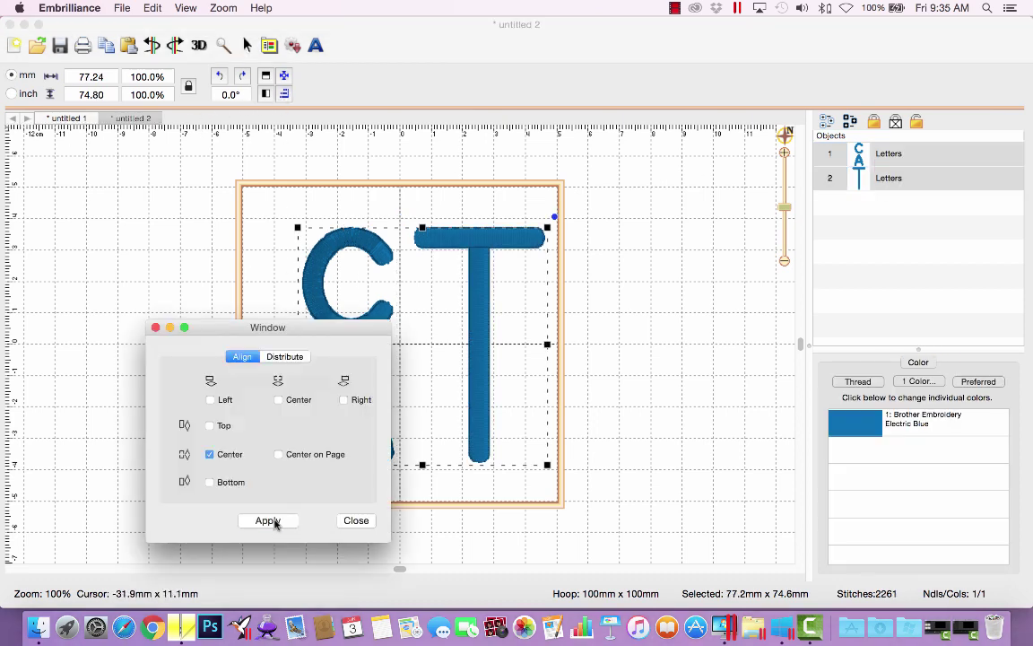
click(356, 521)
click(265, 75)
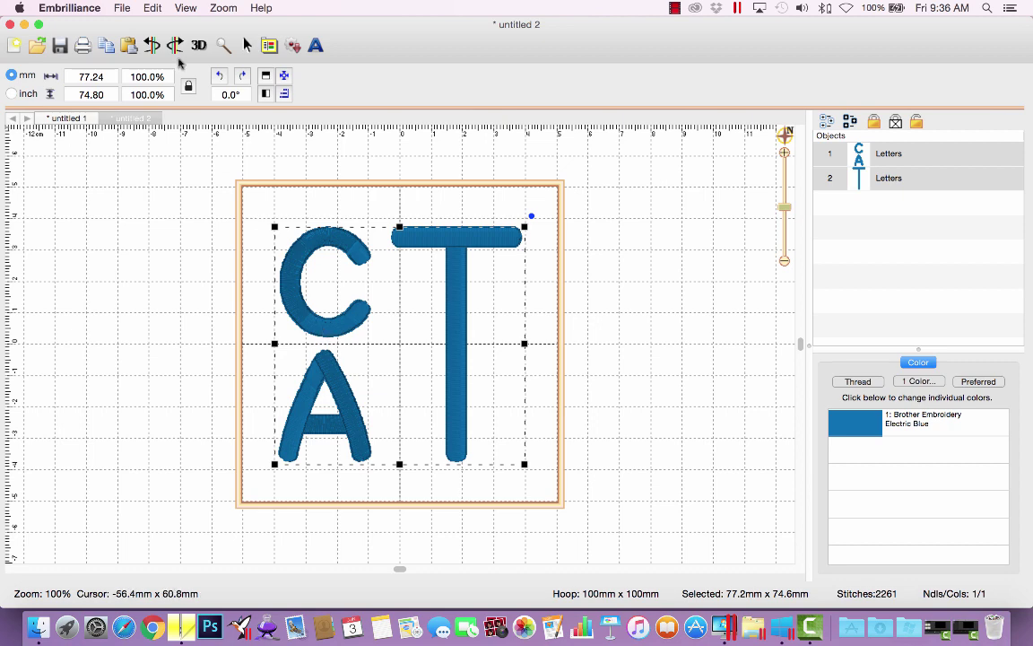
Reopen the recent working file I2SStackedMonogramsSizes.be and zoom out to see all samples.
click(120, 8)
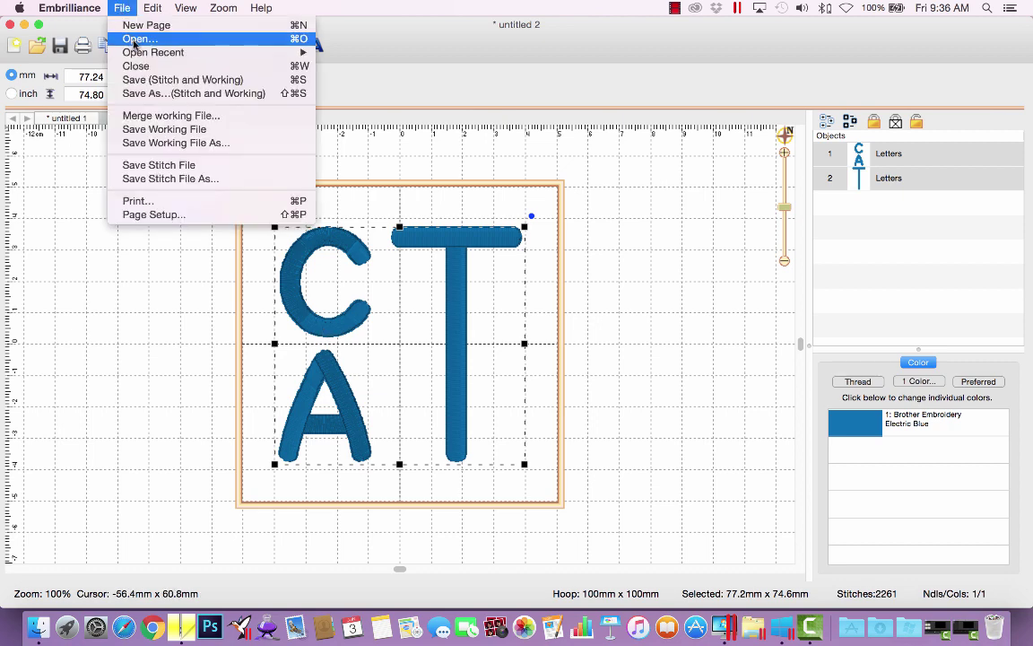
mouse_move(148, 52)
click(383, 57)
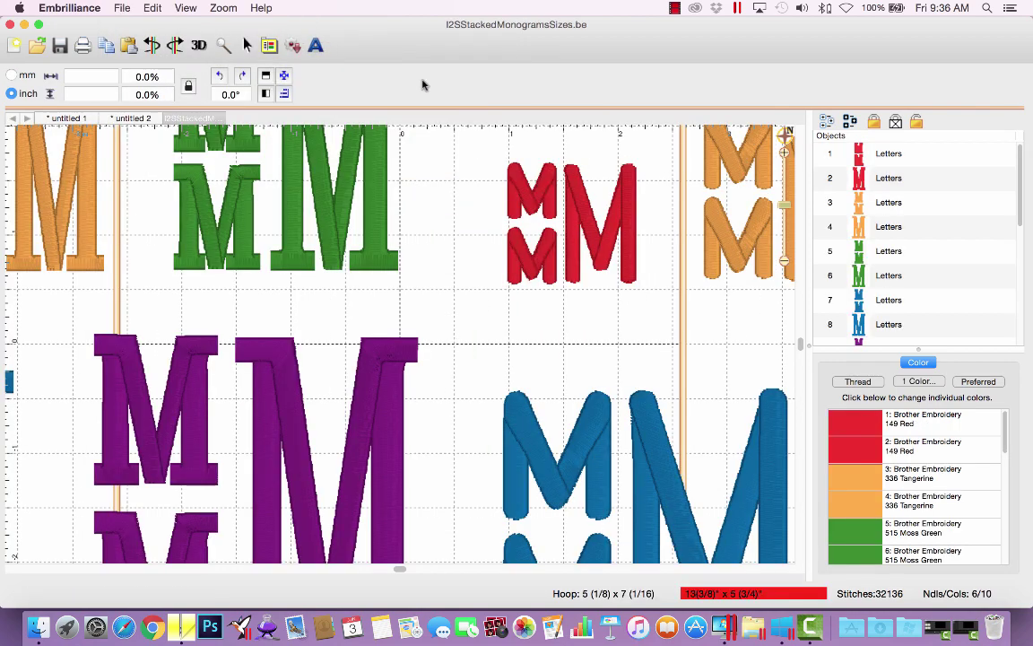
drag(787, 208, 785, 232)
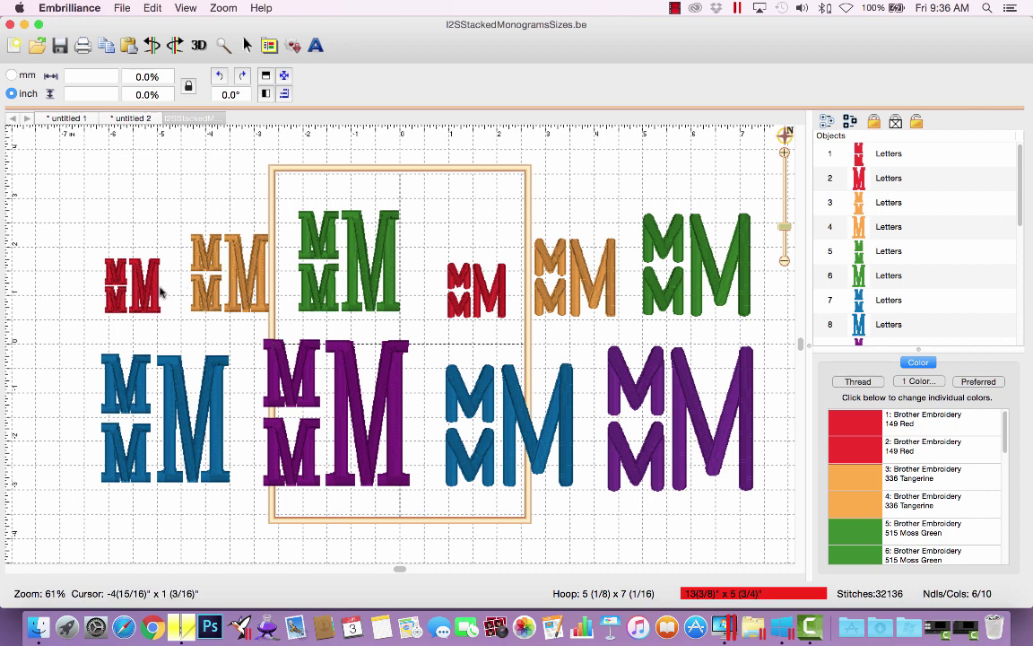
Inspect the red stacked MM samples, then marquee-select the blue stacked MM design at lower left.
click(908, 153)
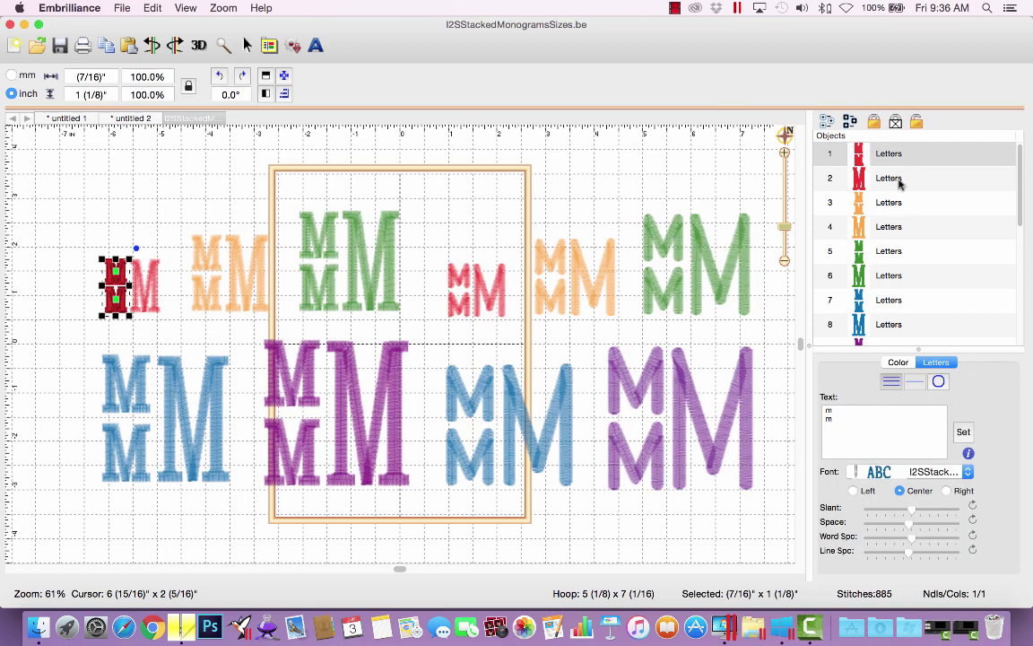
click(899, 182)
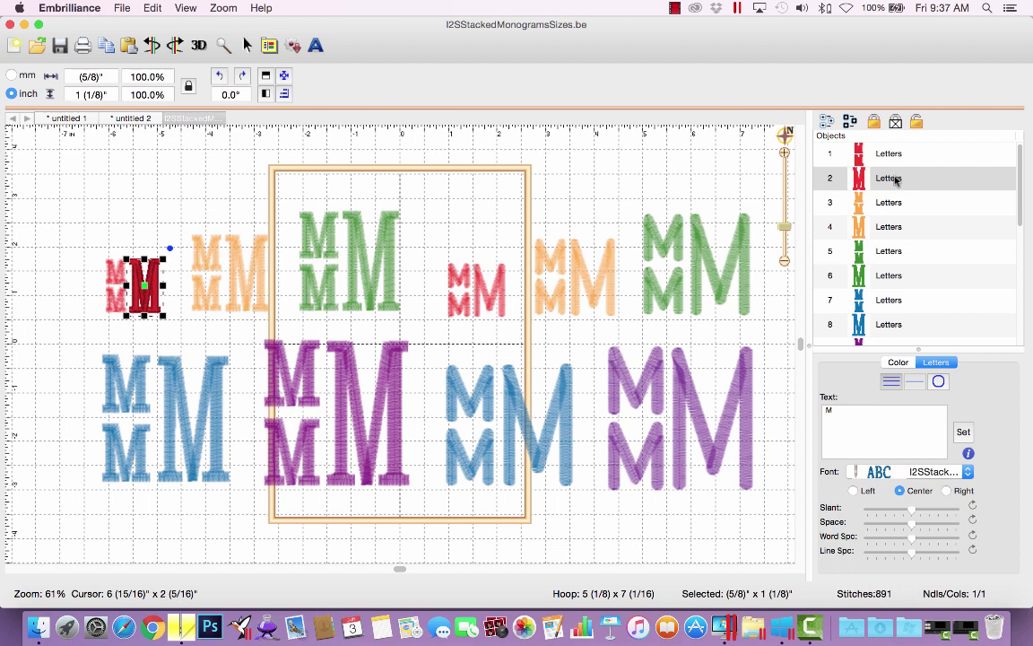
click(642, 188)
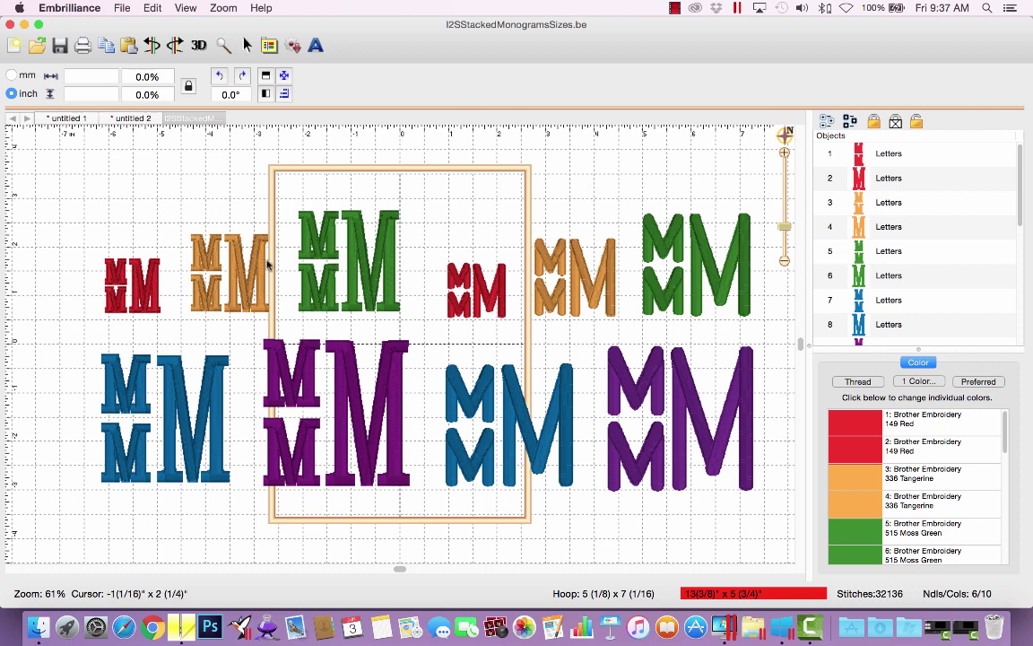
drag(81, 338, 248, 510)
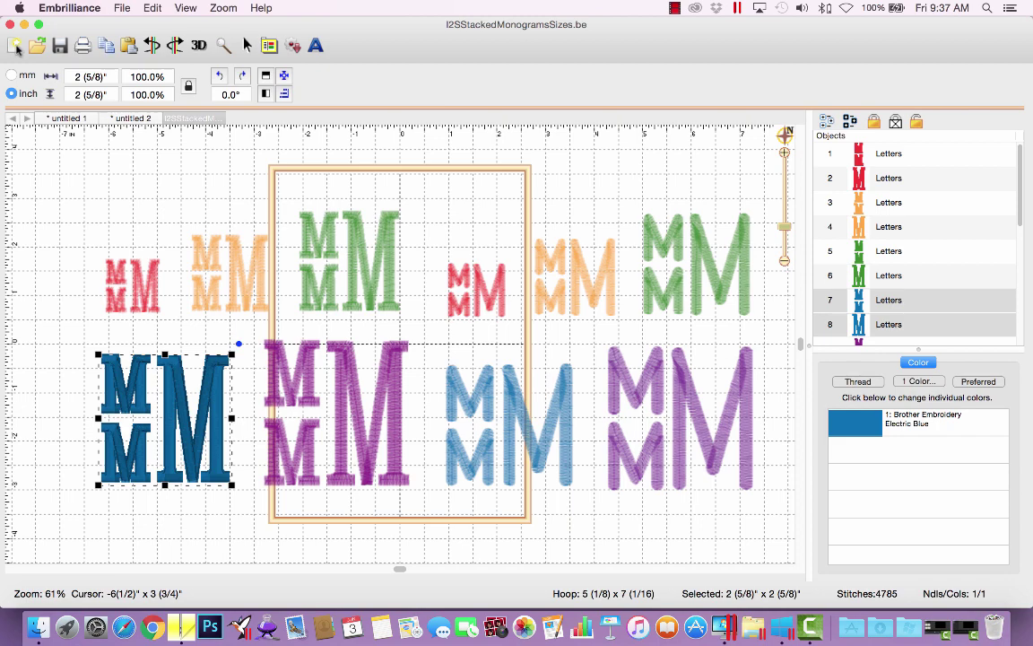
Paste the stacked MM into a new design and change its stacked letters to l over h.
click(12, 47)
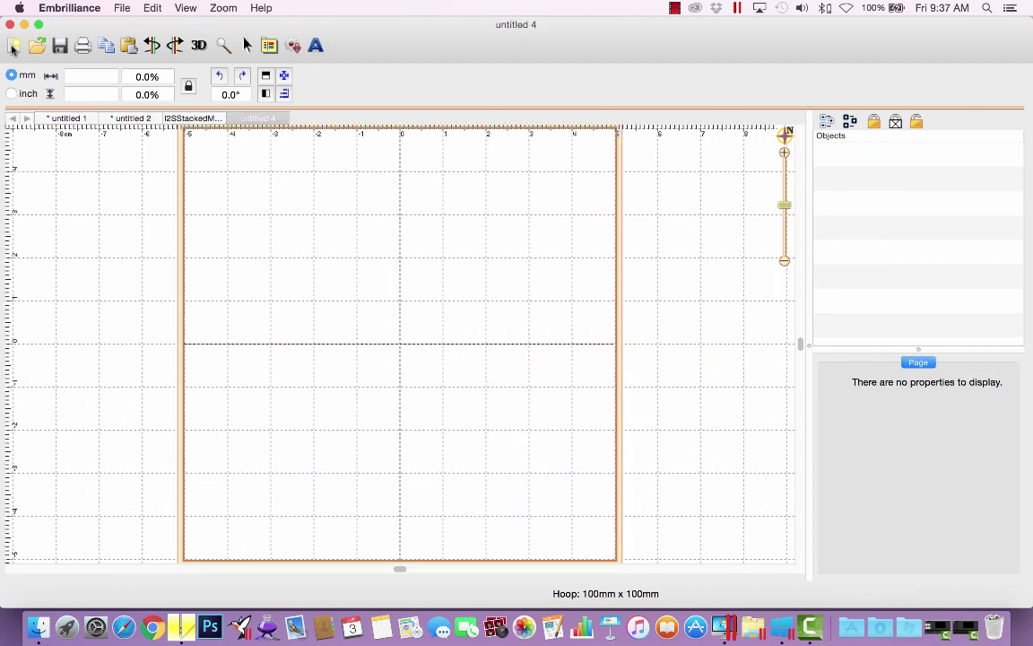
click(129, 46)
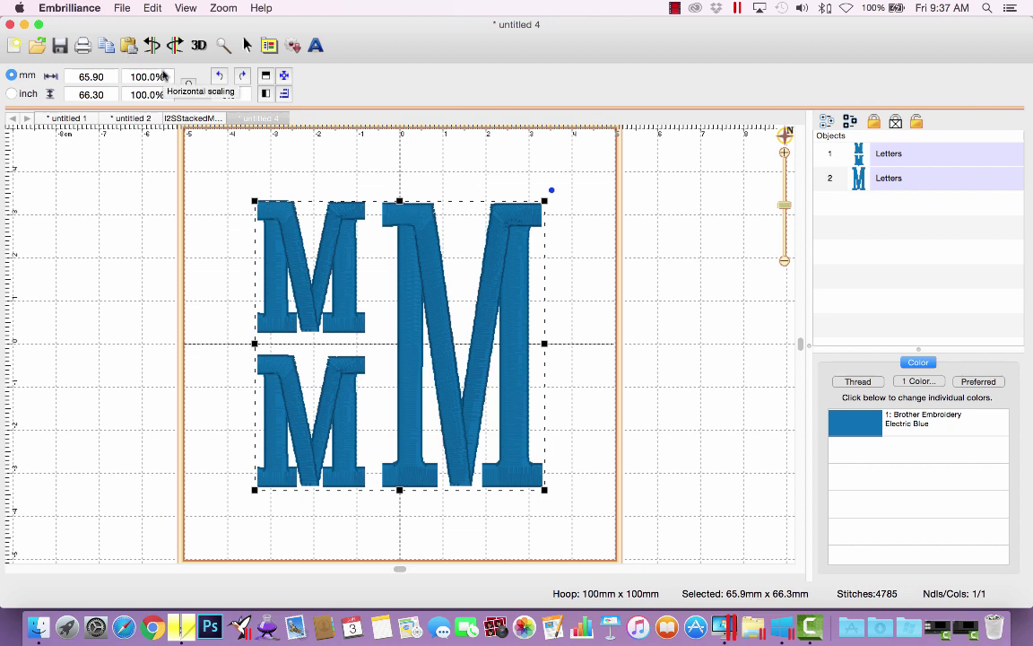
click(888, 153)
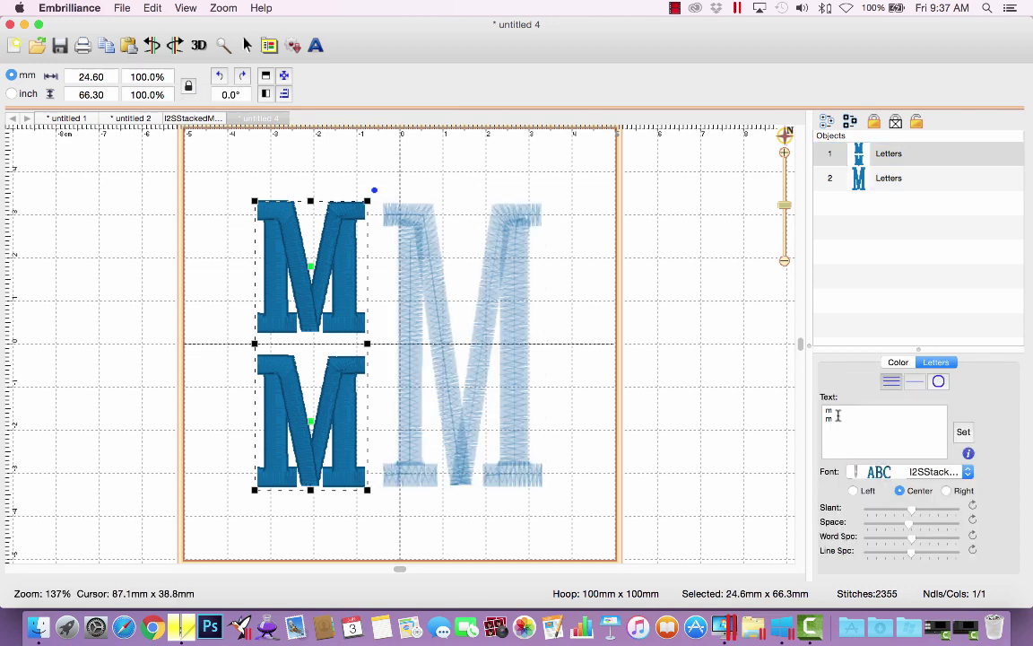
drag(837, 417, 818, 403)
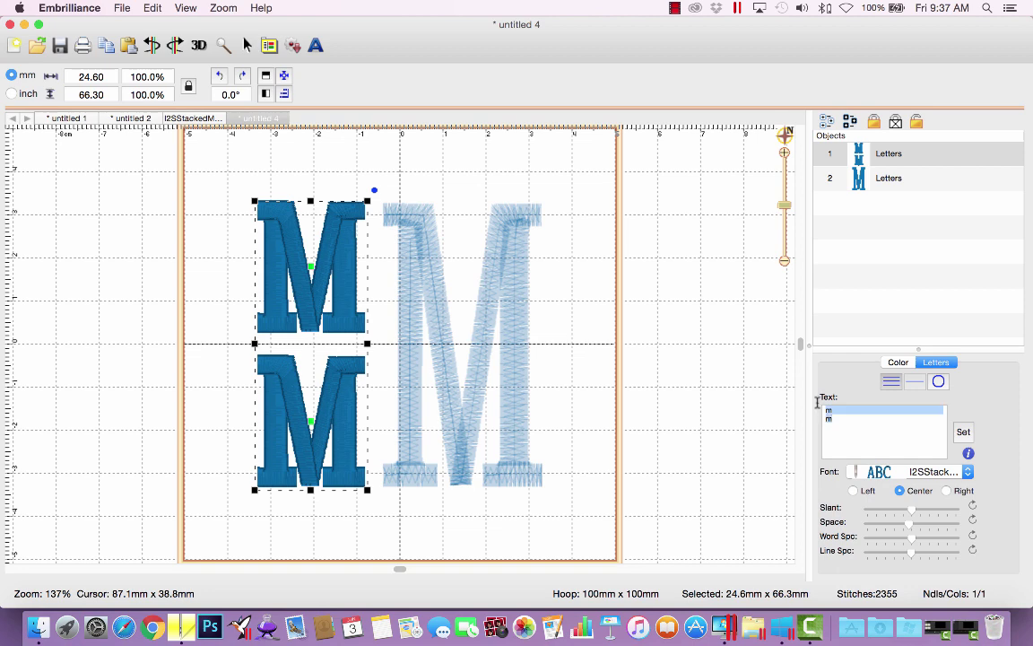
key(BackSpace)
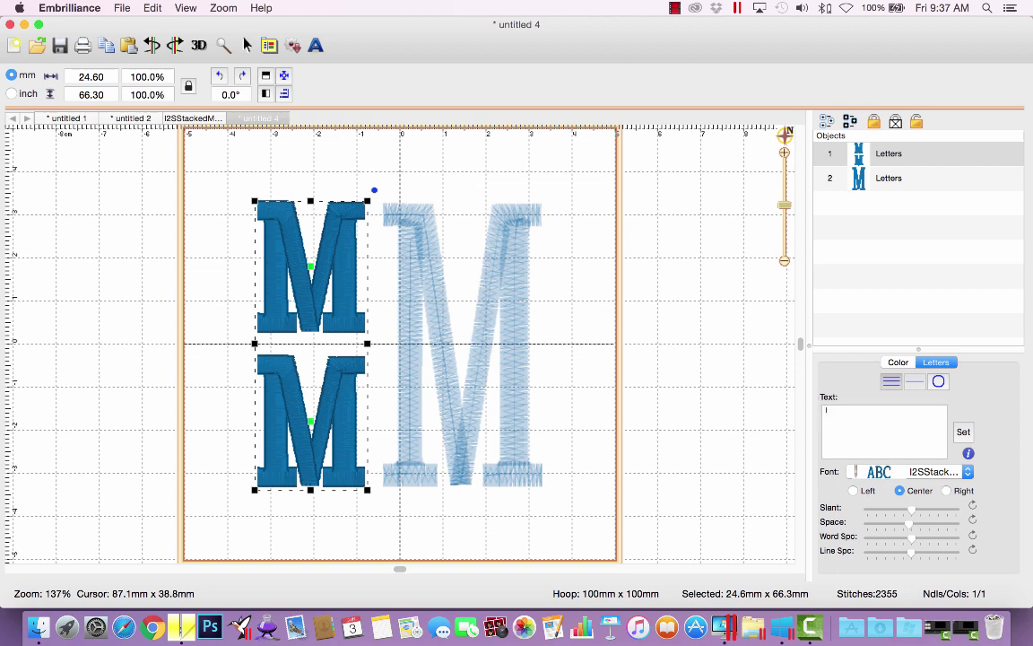
text(l)
key(Return)
text(h)
Change the large M to D, tighten the L/H line spacing, and select both pieces.
click(854, 178)
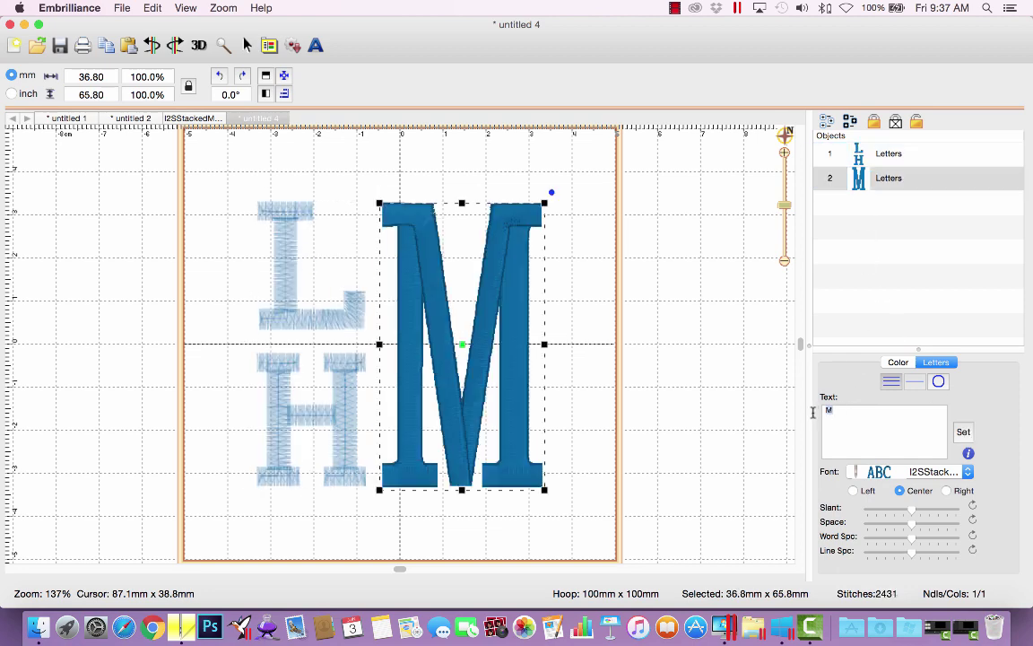
text(D)
click(963, 433)
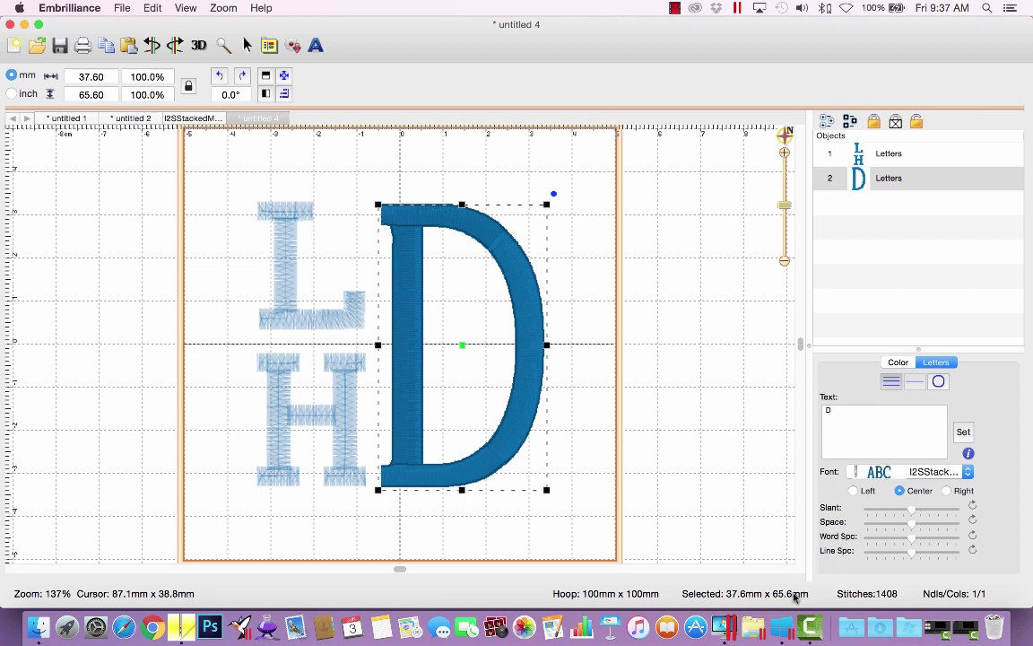
click(889, 159)
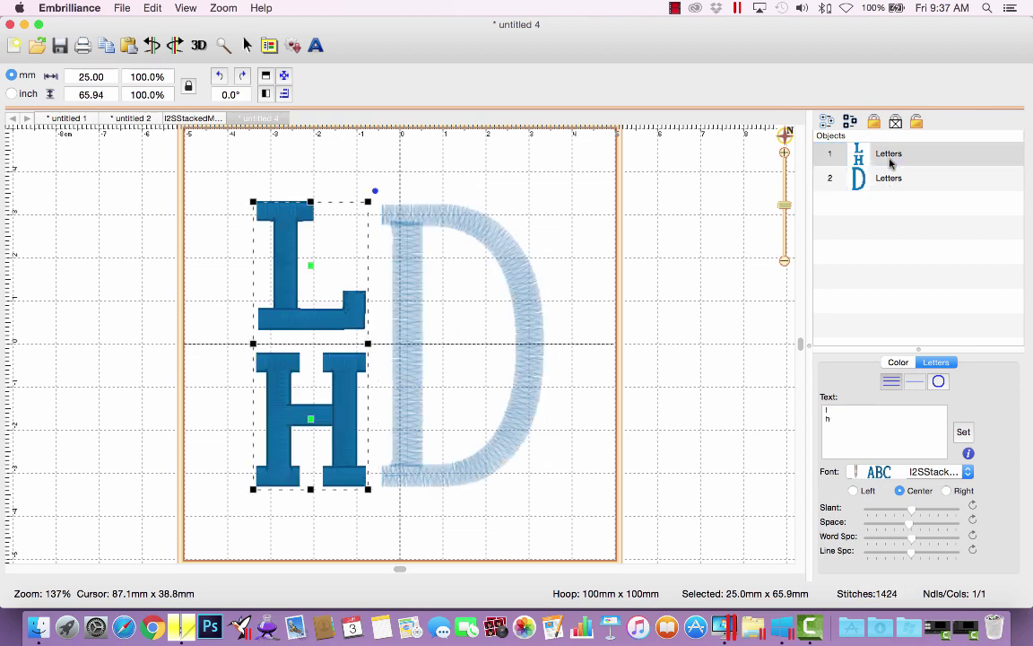
click(910, 556)
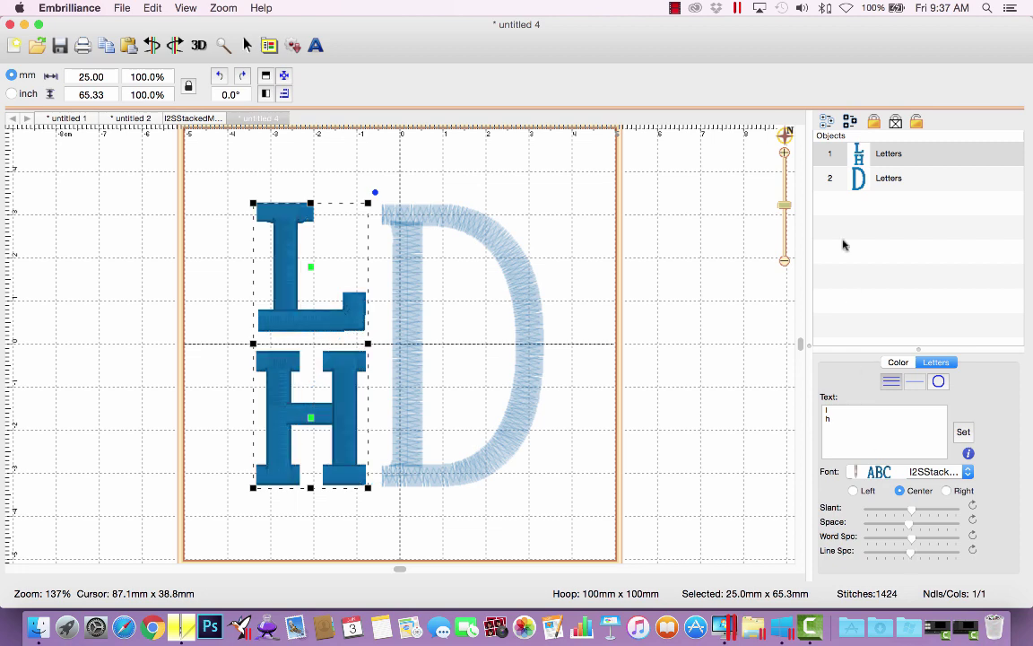
shift+click(866, 179)
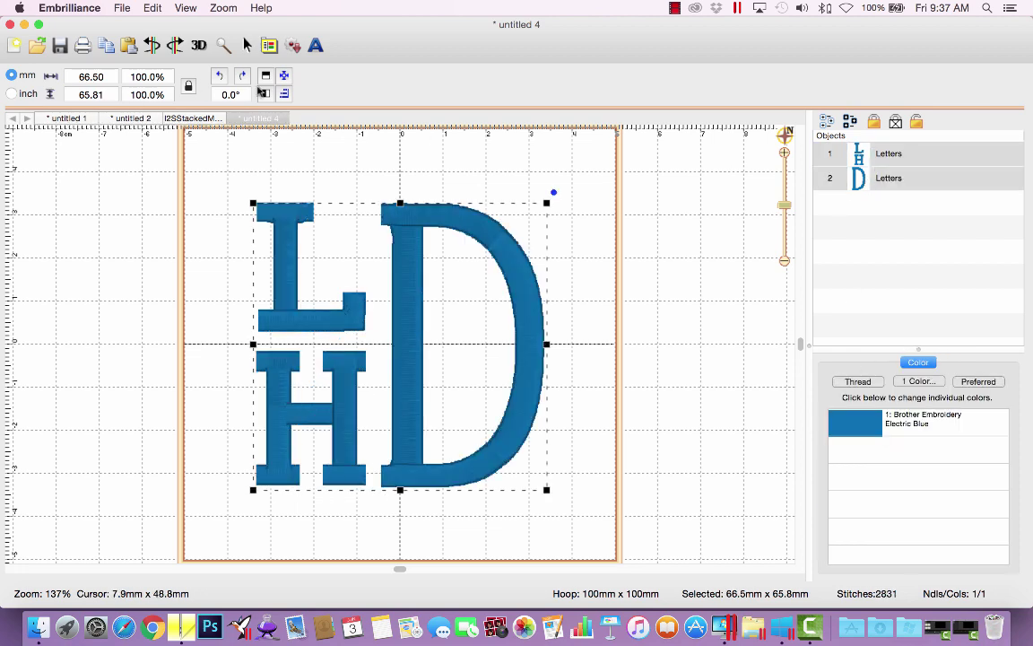
Vertically centre the L/H stack against the D and centre the 66.5 x 65.6 mm LHD monogram in the hoop.
click(262, 79)
click(240, 470)
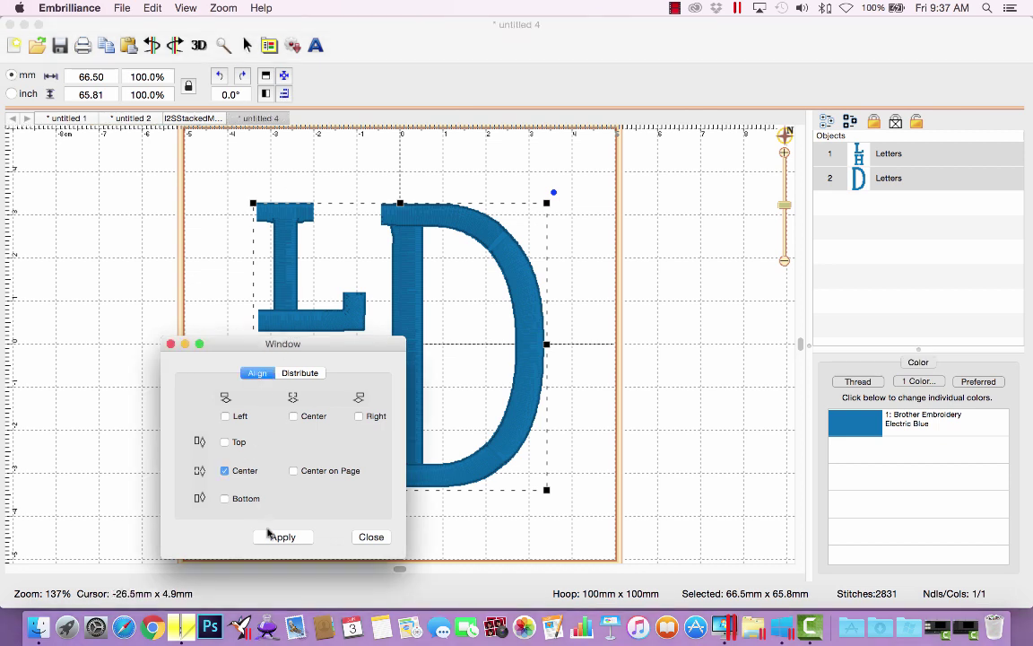
click(370, 536)
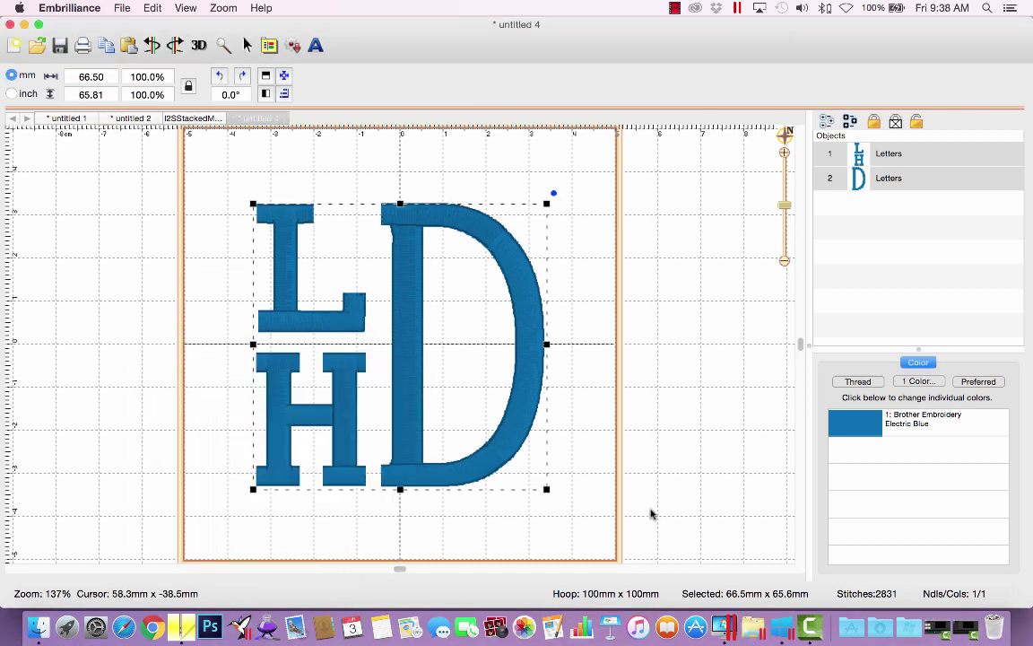
click(285, 76)
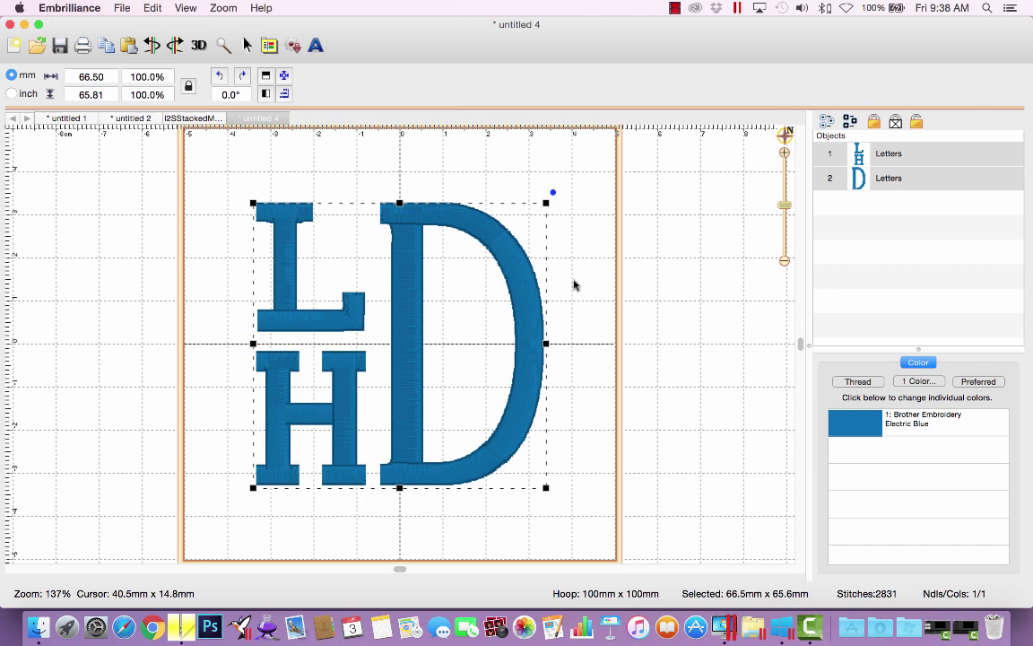
drag(785, 205, 786, 208)
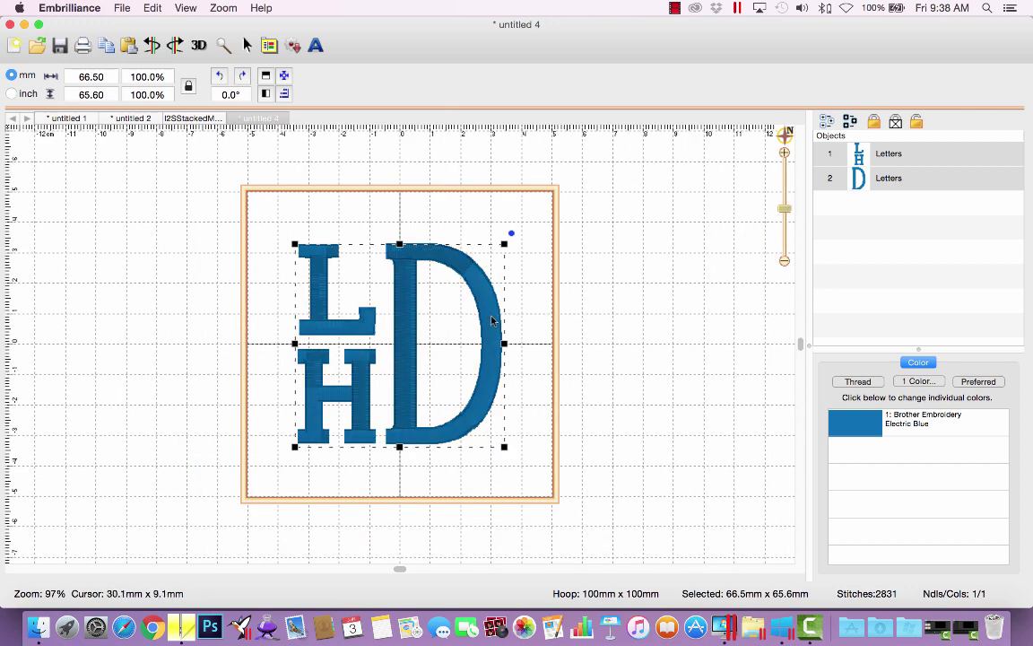
Move the LHD monogram left out of the hoop and add new lettering reading 'lhd'.
drag(492, 320, 218, 292)
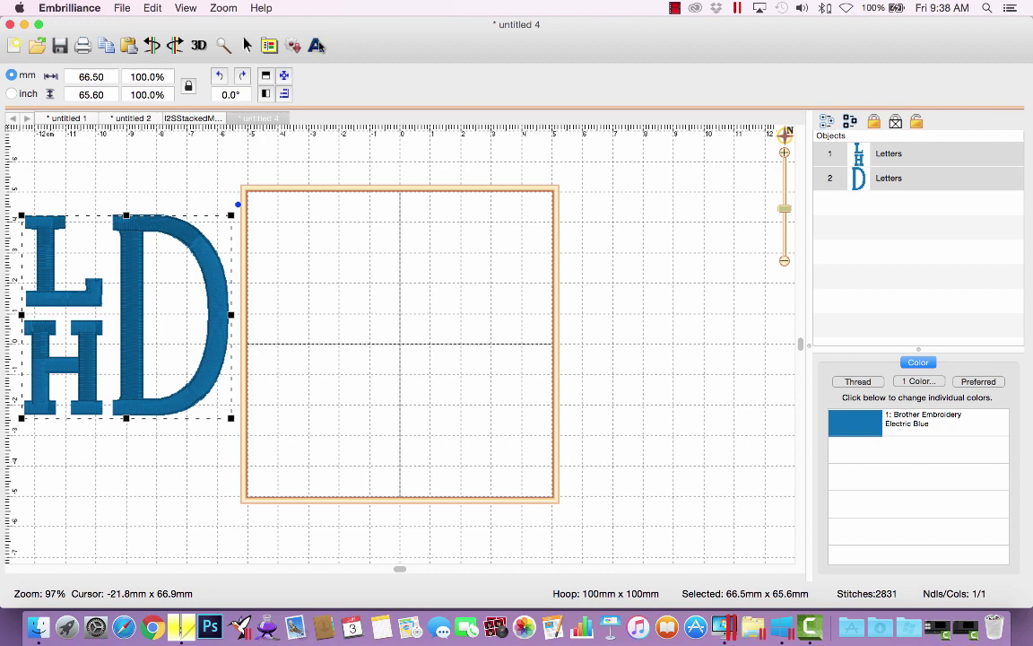
click(316, 45)
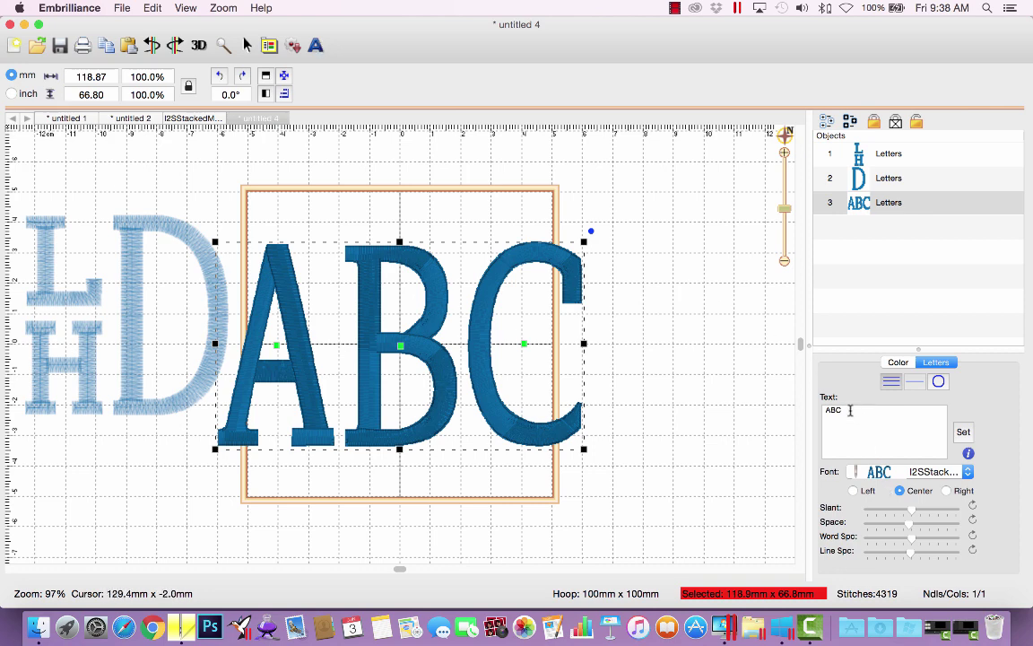
drag(852, 411, 795, 410)
key(BackSpace)
text(lhd)
click(964, 433)
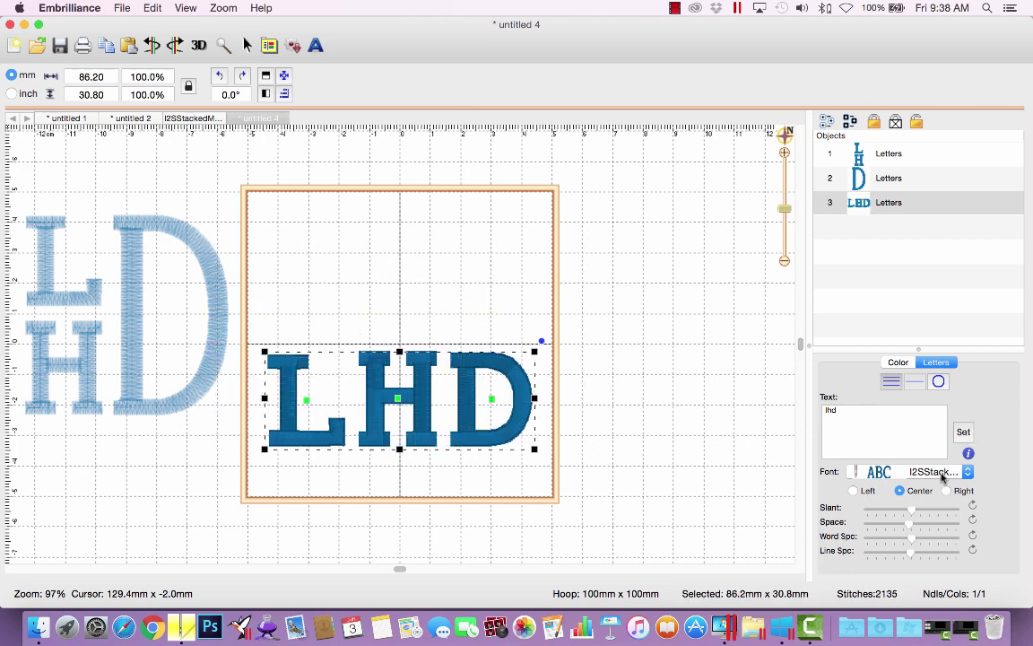
Set the lhd initials to I2SStackedSerif 1_0in and move them to the top of the hoop.
click(938, 472)
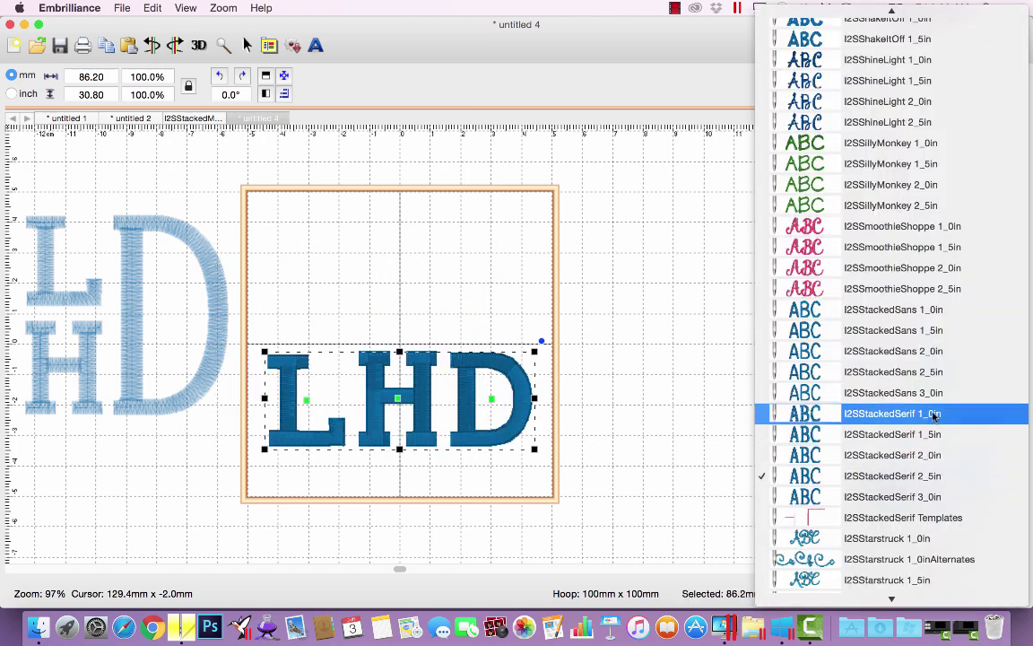
click(934, 414)
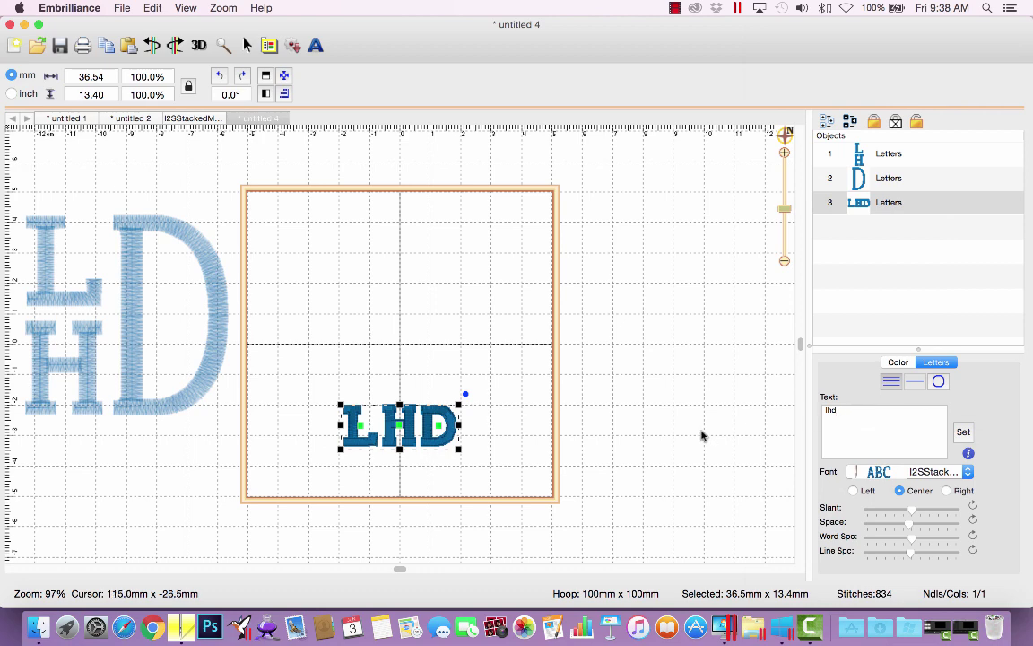
drag(455, 435, 517, 248)
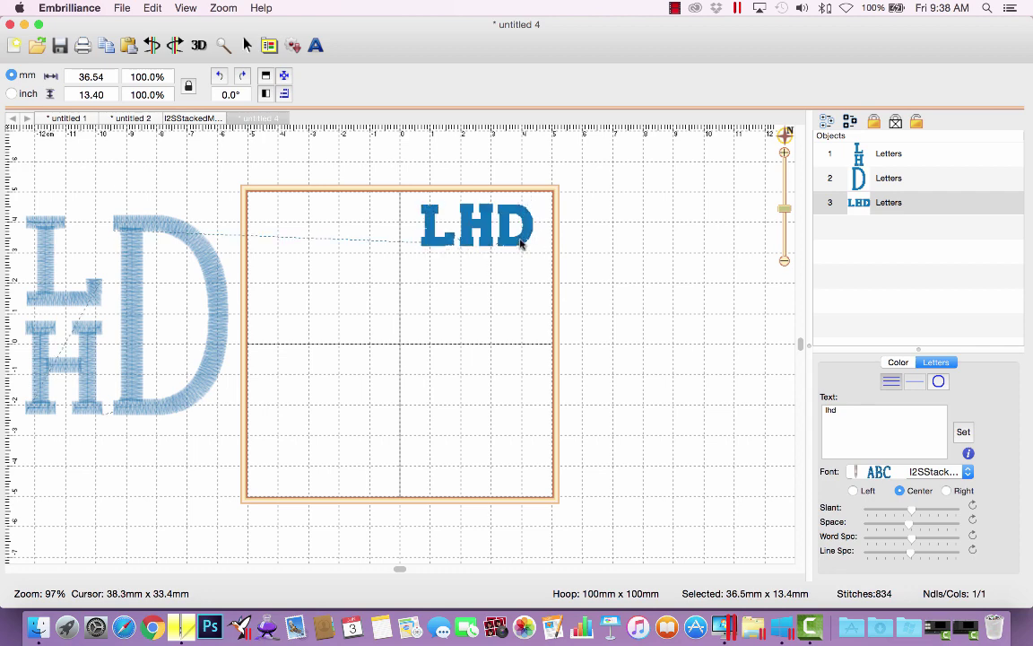
Add lettering 'Luke' and place it in the upper left of the hoop.
click(314, 44)
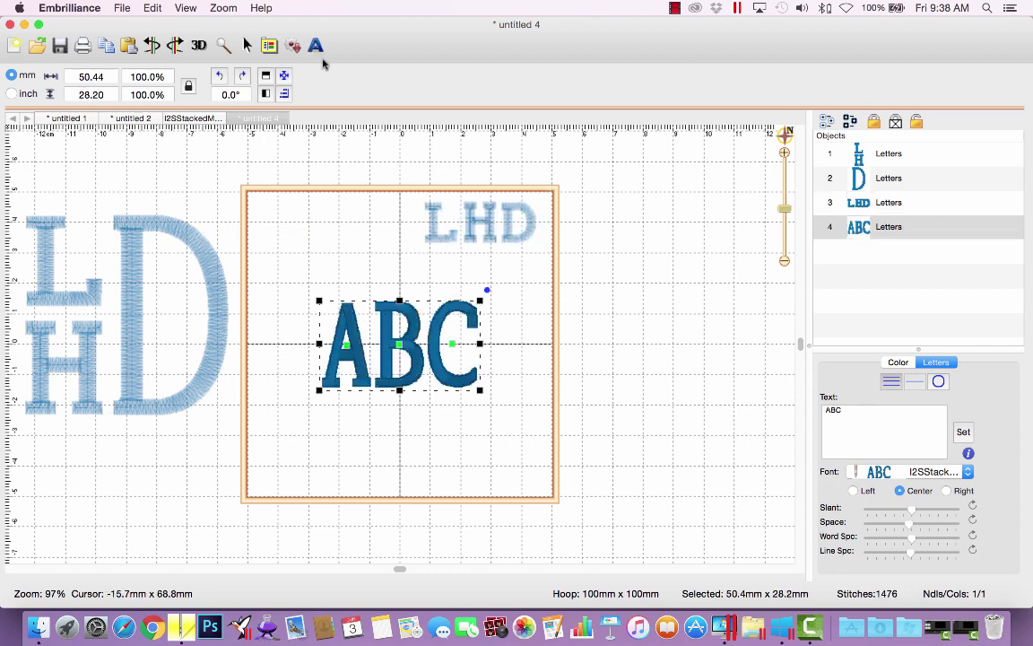
text(Luke)
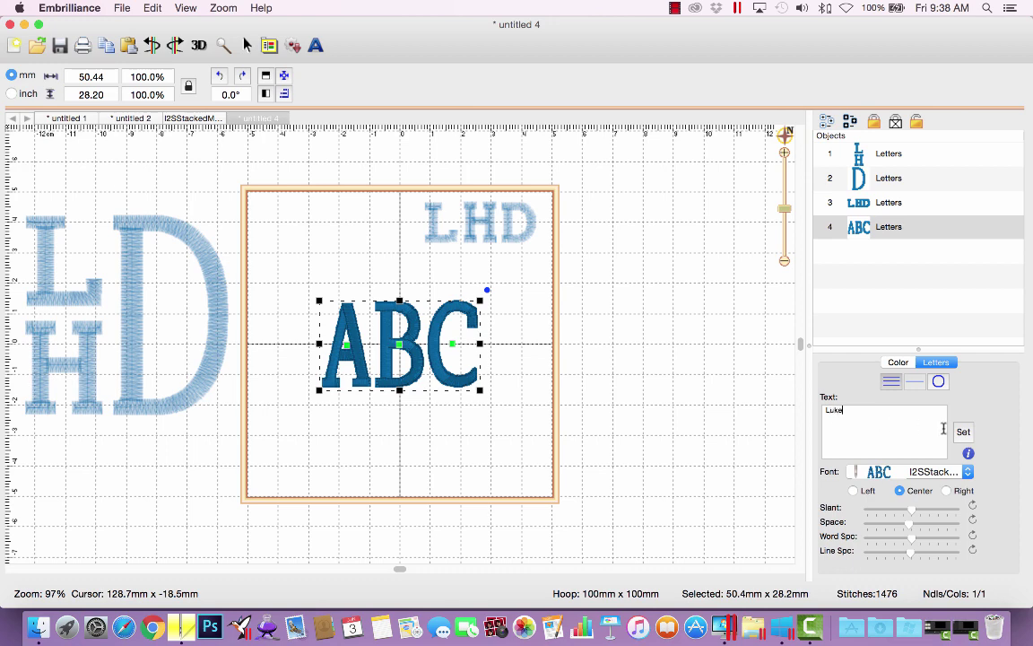
click(963, 432)
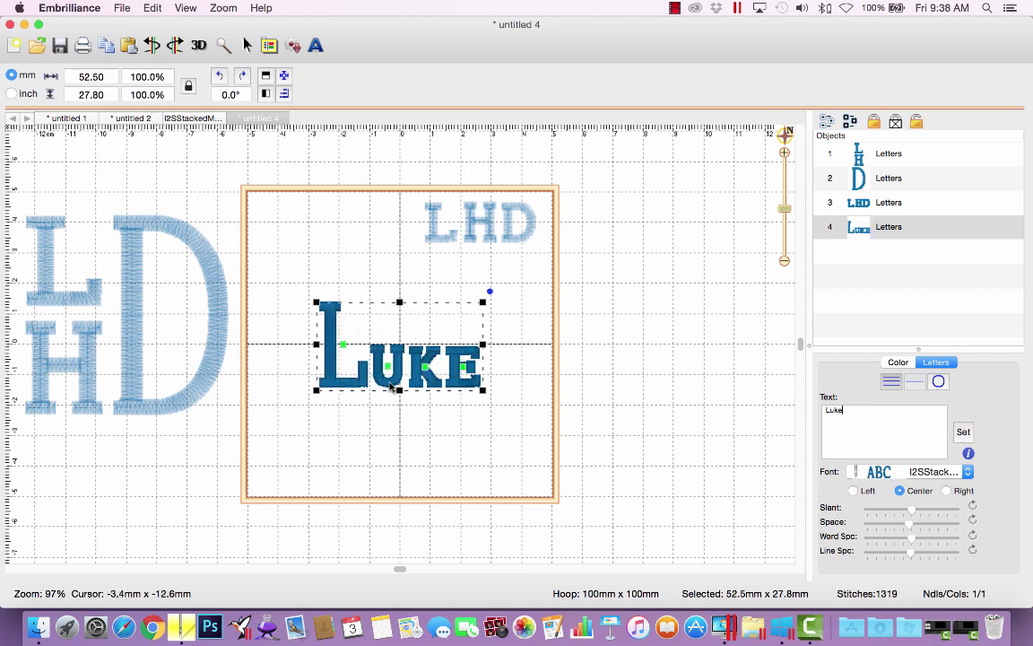
drag(386, 388, 337, 313)
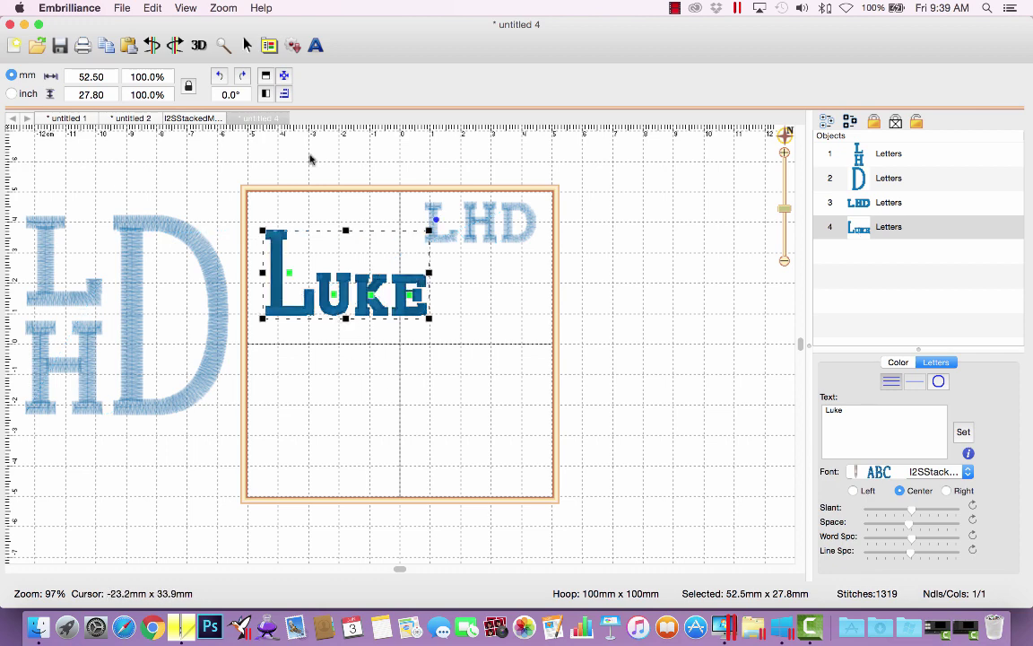
Add capital 'LUKE' lettering and move it down into the lower half of the hoop.
click(315, 46)
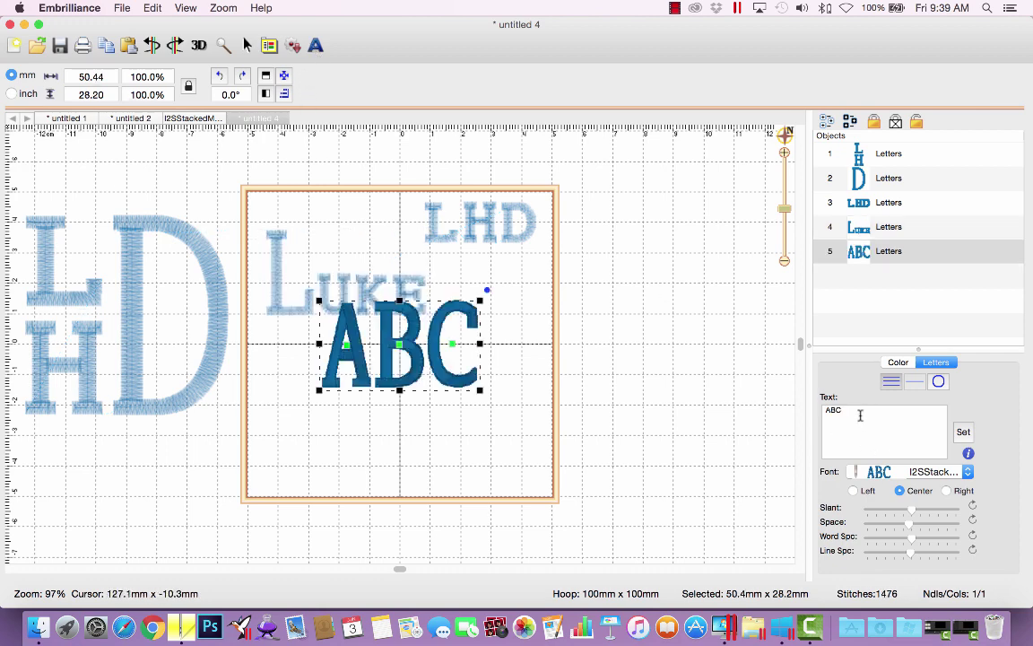
text(LUKE)
click(956, 432)
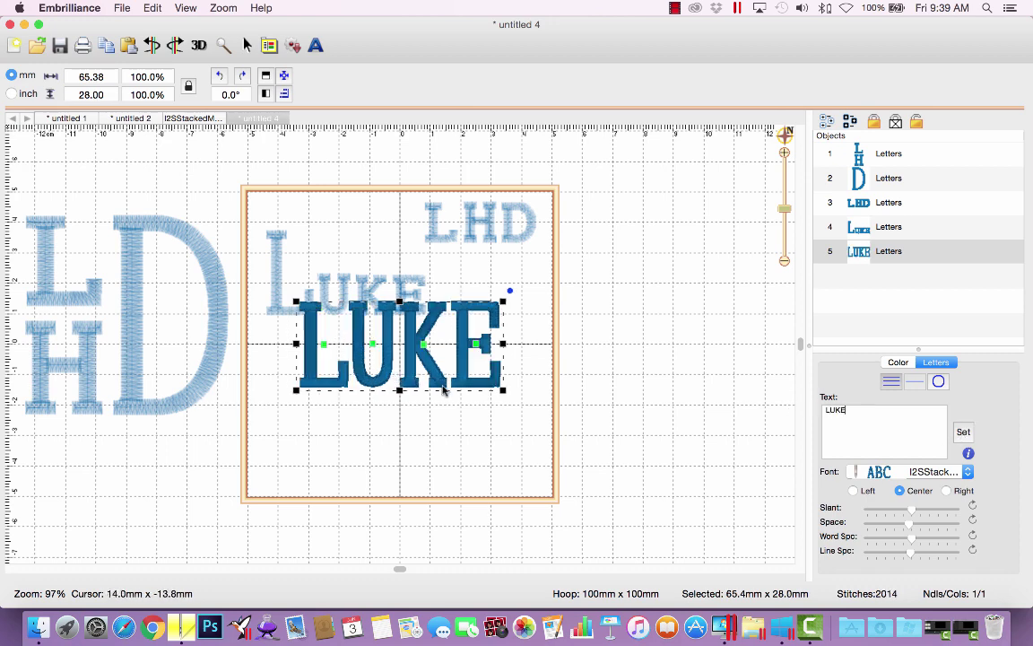
click(440, 441)
drag(441, 410, 442, 457)
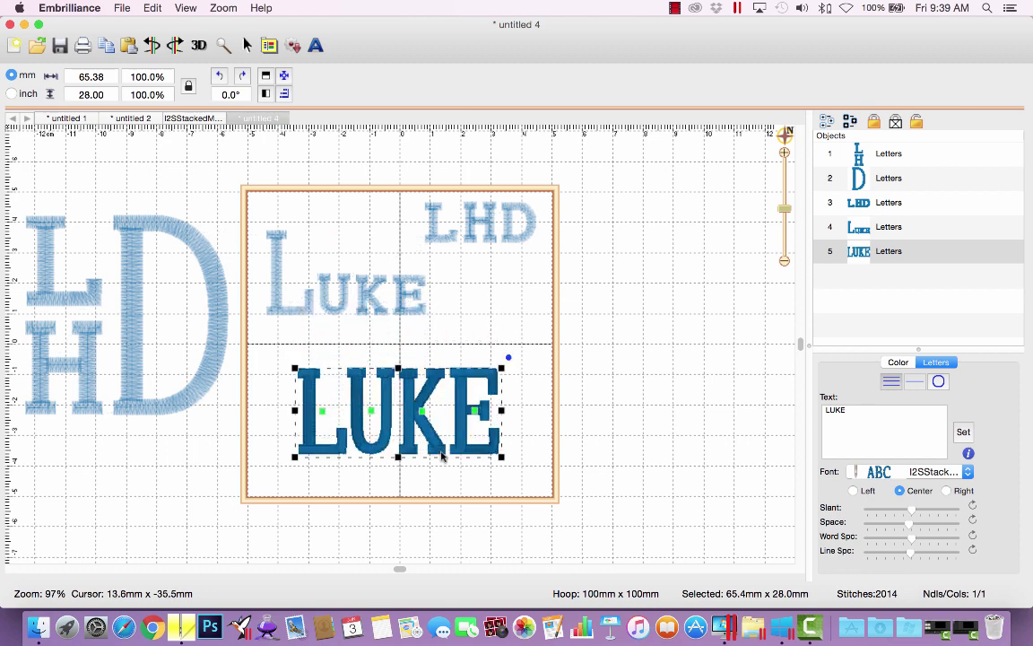